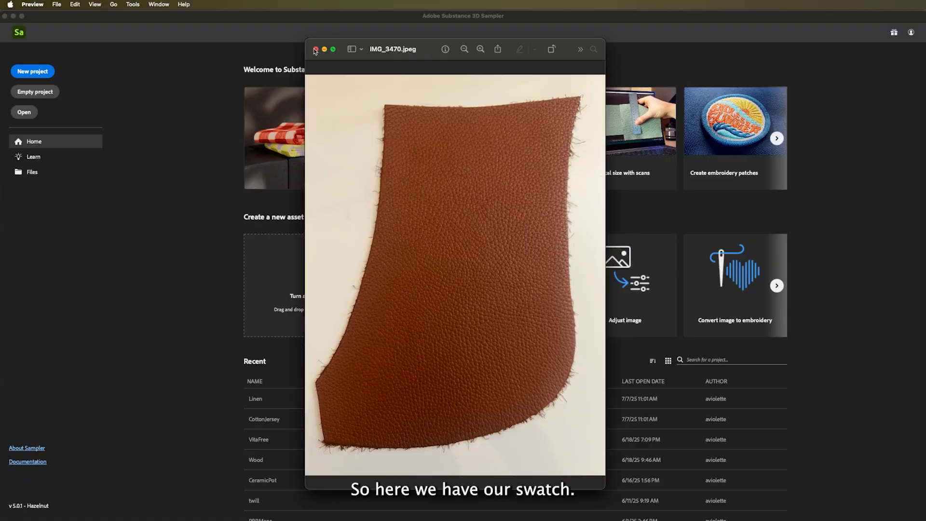
Close the swatch photo preview and convert IMG_3470.jpeg to a material with the Convert image to material quick action.
click(315, 50)
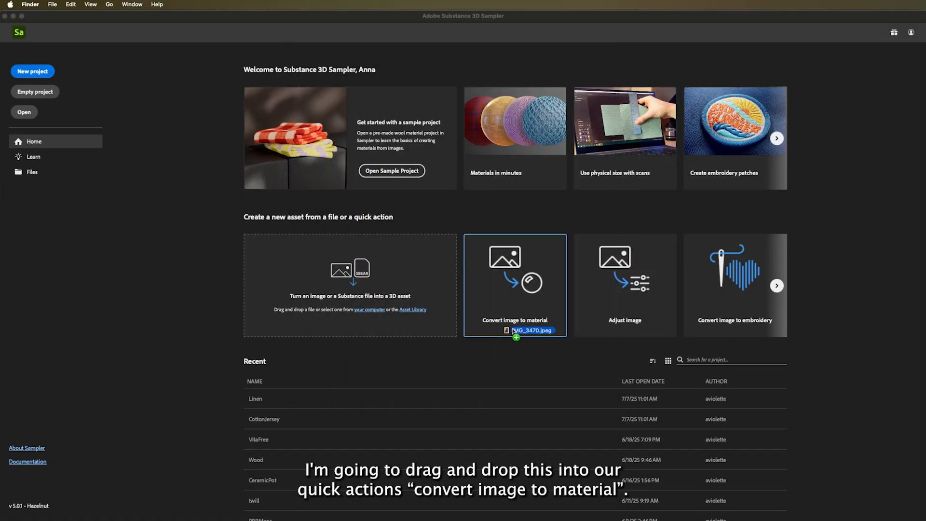
drag(512, 329, 498, 296)
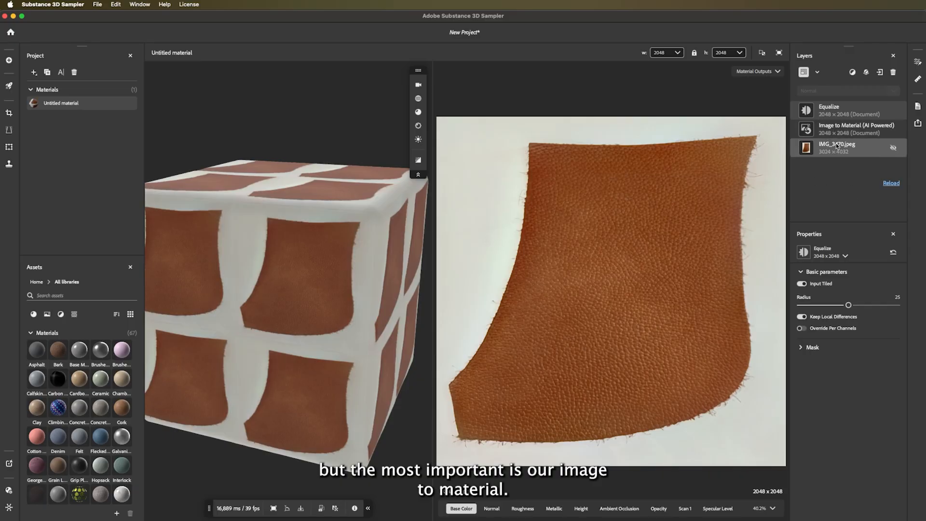
Examine the material's generated maps, including Normal, Roughness, Metallic, Height, Ambient Occlusion, Opacity and the source scan, and return to Base Color.
click(491, 508)
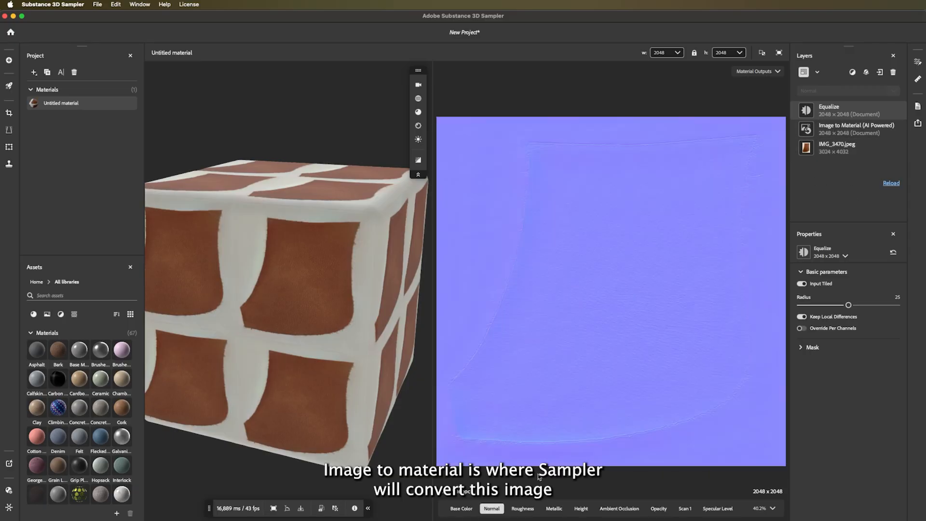
scroll(615, 346, up, 5)
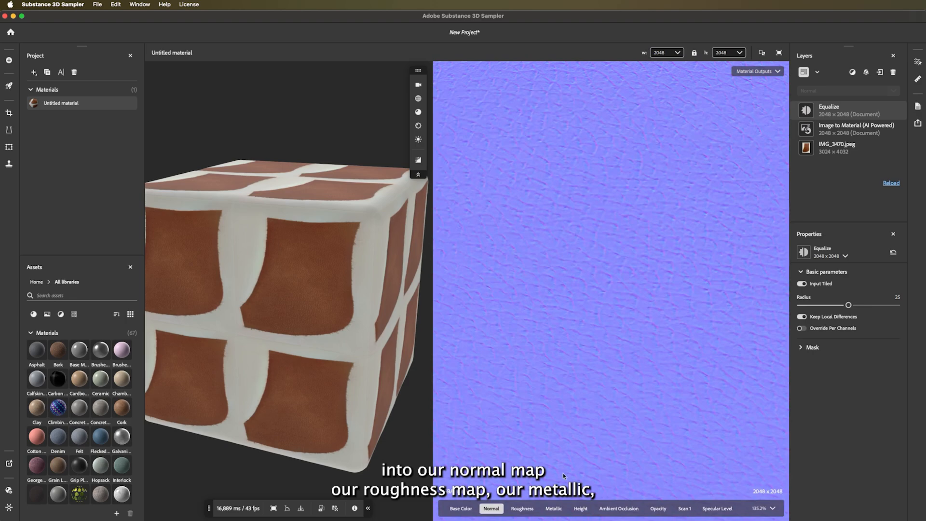
click(520, 508)
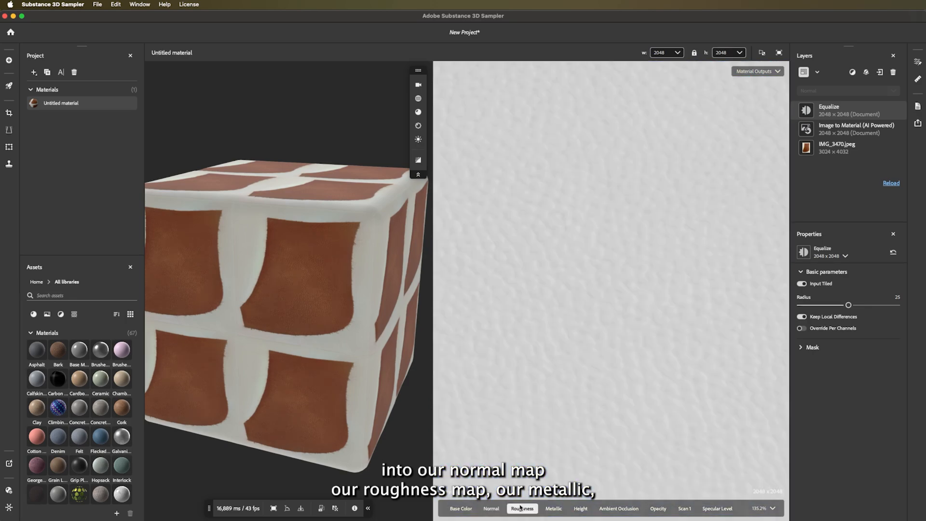
click(552, 508)
click(580, 508)
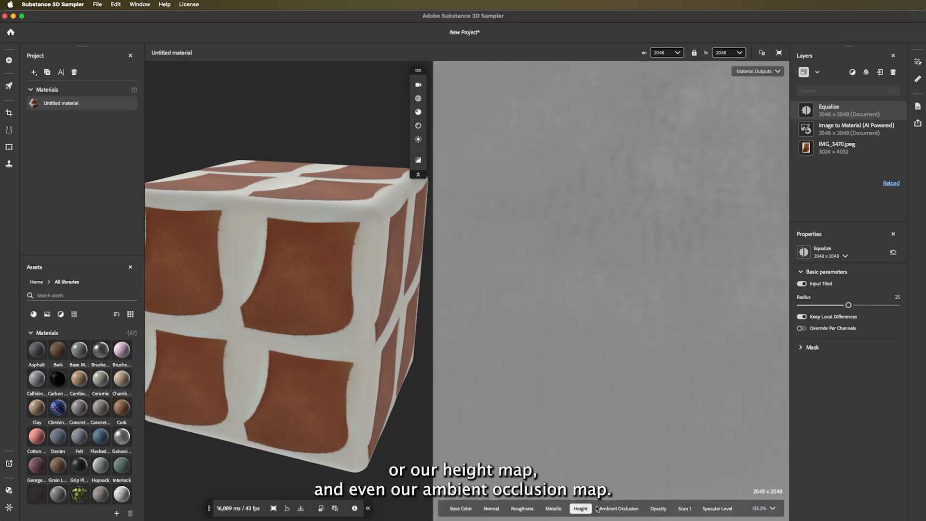
scroll(574, 337, down, 5)
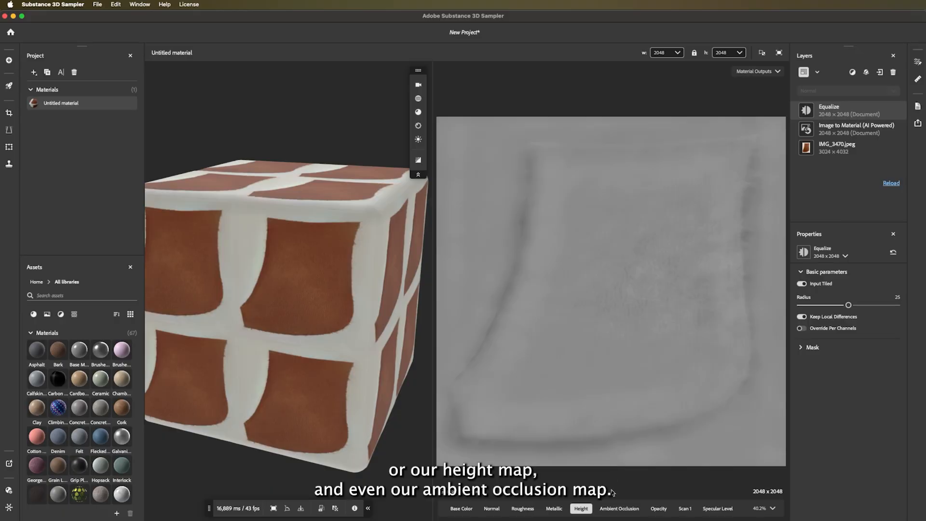
click(619, 508)
click(658, 508)
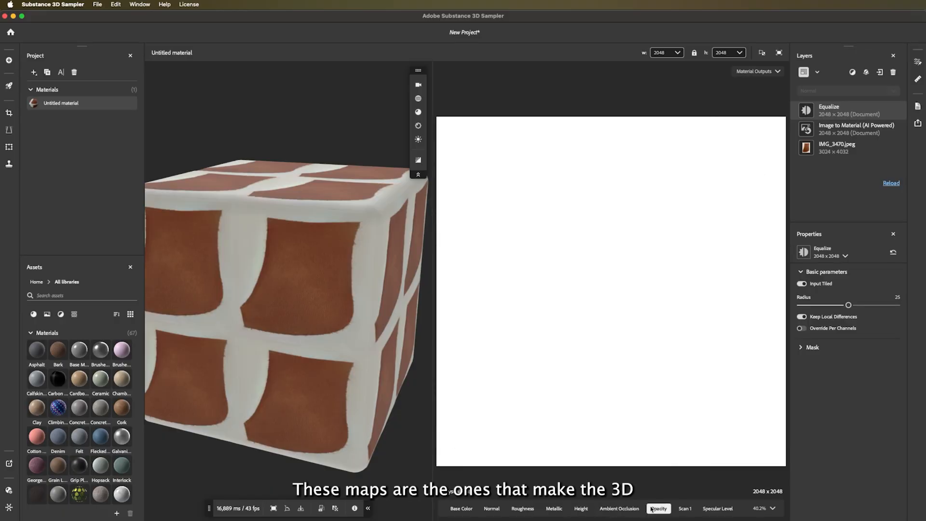
click(685, 509)
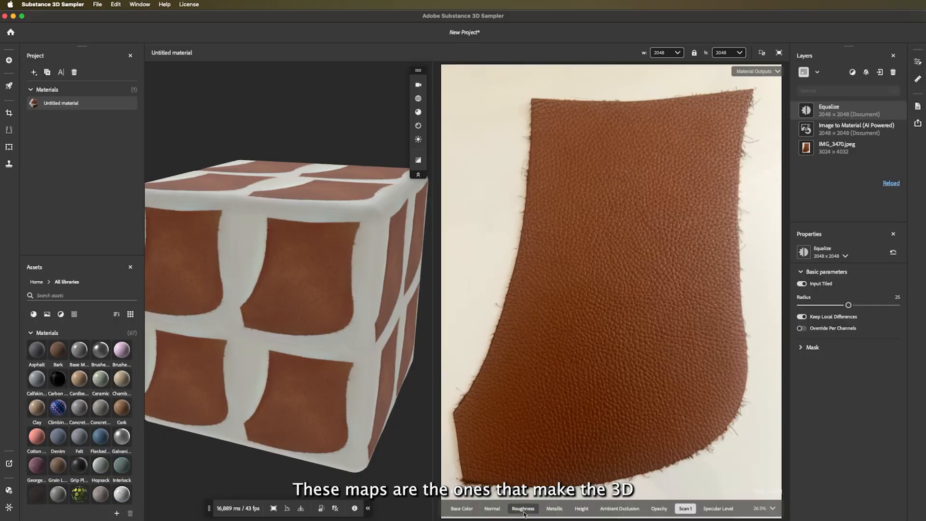
click(461, 508)
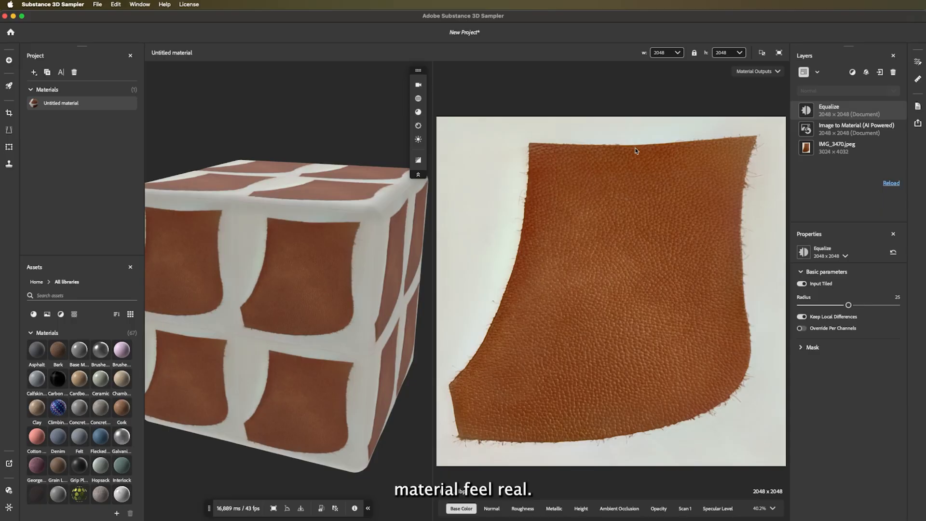
Select the Image to Material layer and examine the leather texture up close in a 3D-only view.
click(836, 128)
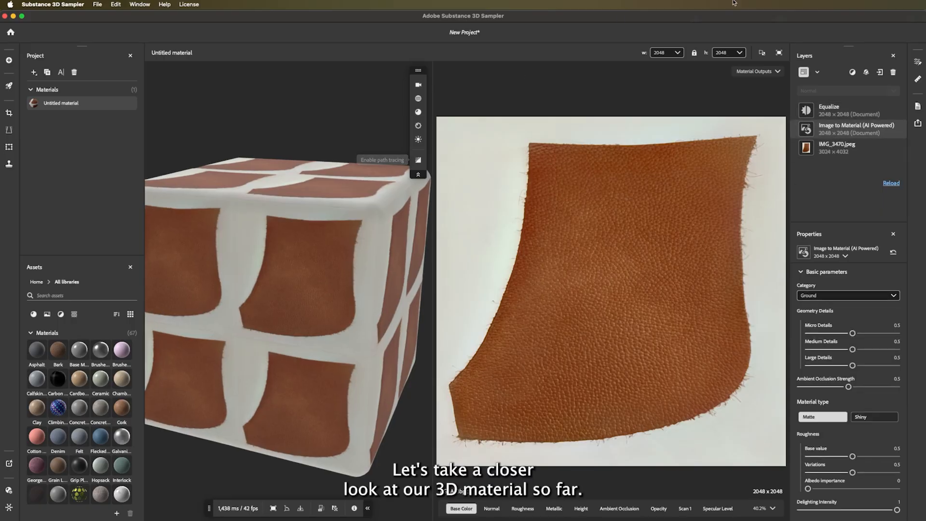
click(762, 51)
click(768, 77)
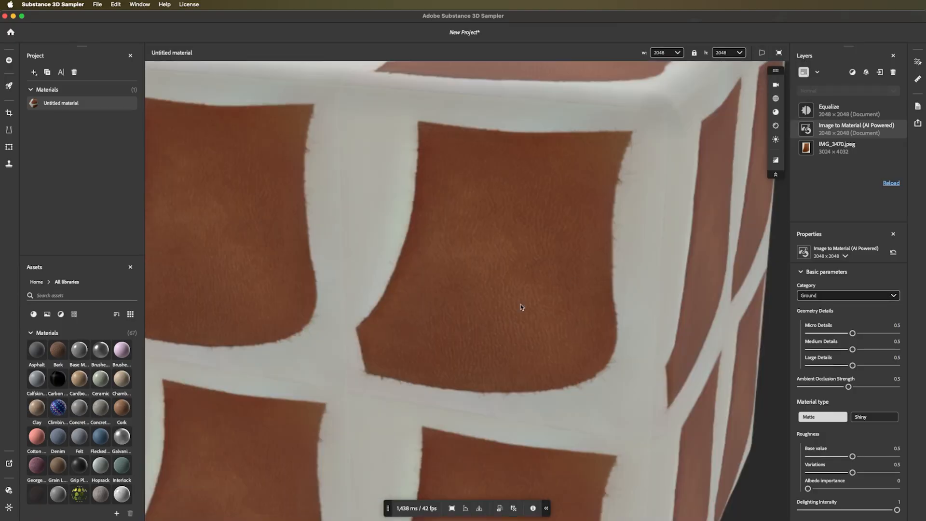
scroll(506, 315, down, 5)
scroll(496, 325, up, 5)
drag(496, 325, 527, 314)
scroll(526, 314, up, 5)
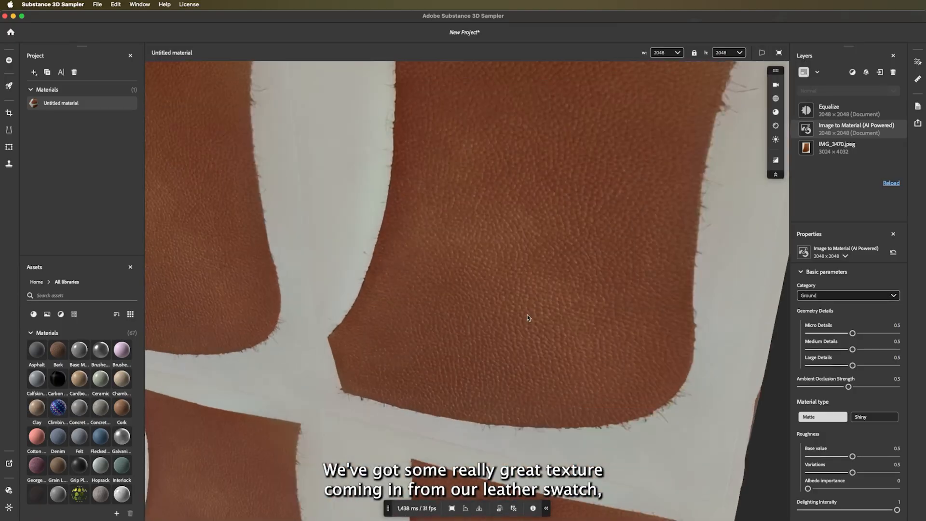
scroll(527, 314, up, 5)
middle_drag(519, 297, 520, 426)
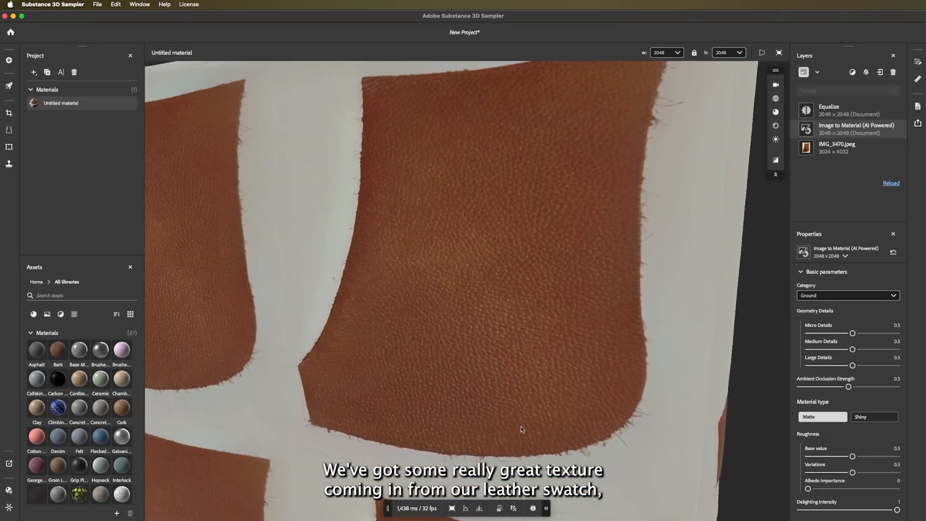
Rotate the environment lighting around the leather cube to brighten its front face.
shift+right_drag(490, 351, 924, 388)
scroll(705, 370, down, 5)
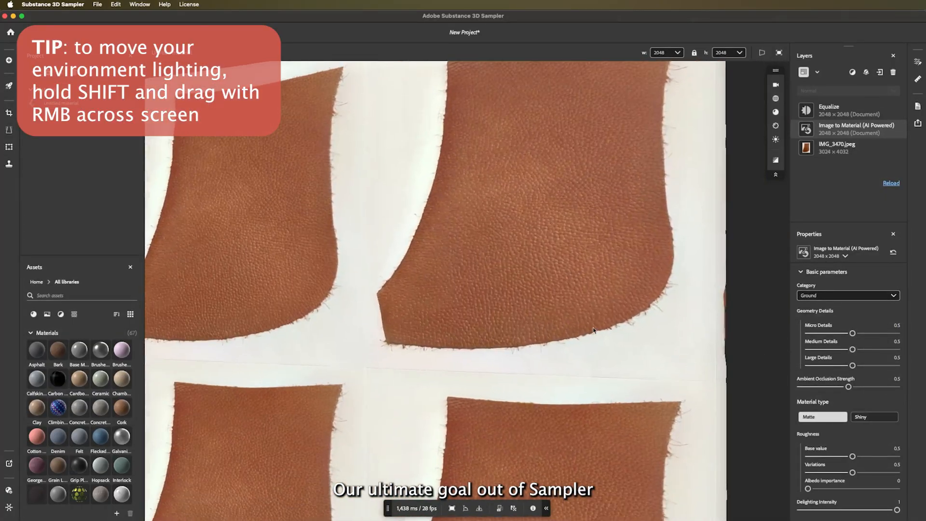
drag(593, 330, 580, 340)
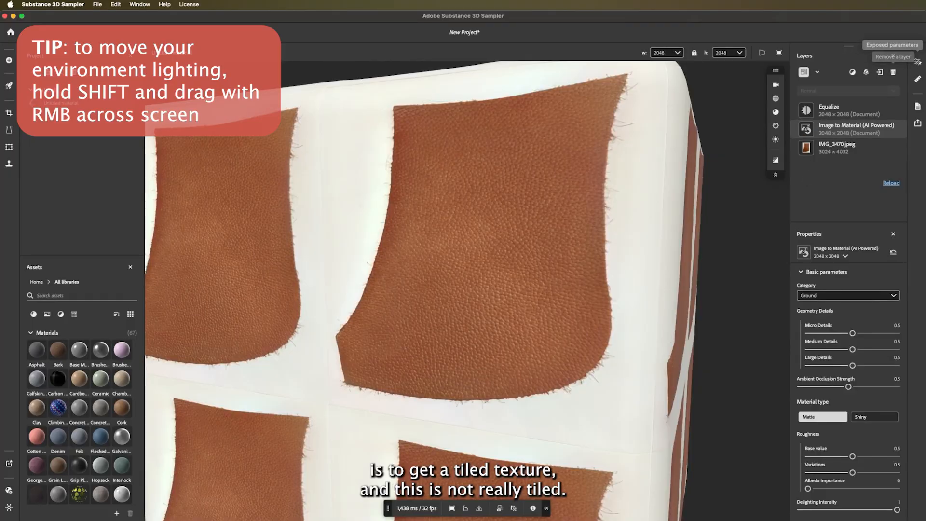
Enable the physical size and place manual measurement points A and B on opposite edges across the swatch's upper part.
click(918, 80)
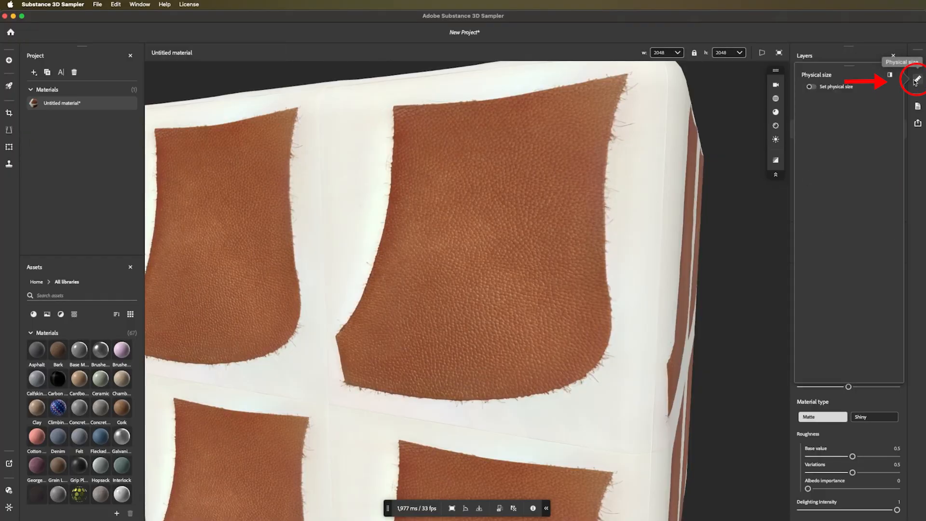
click(810, 87)
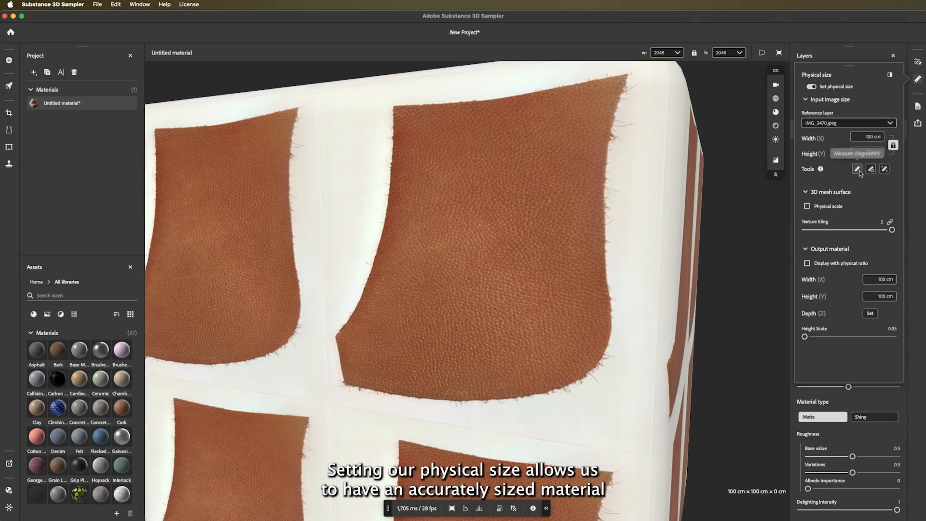
click(883, 168)
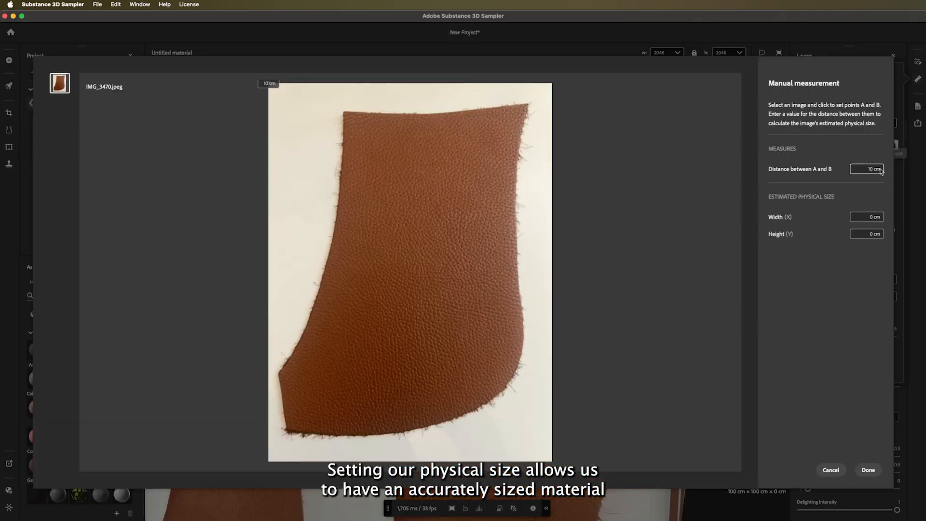
click(343, 154)
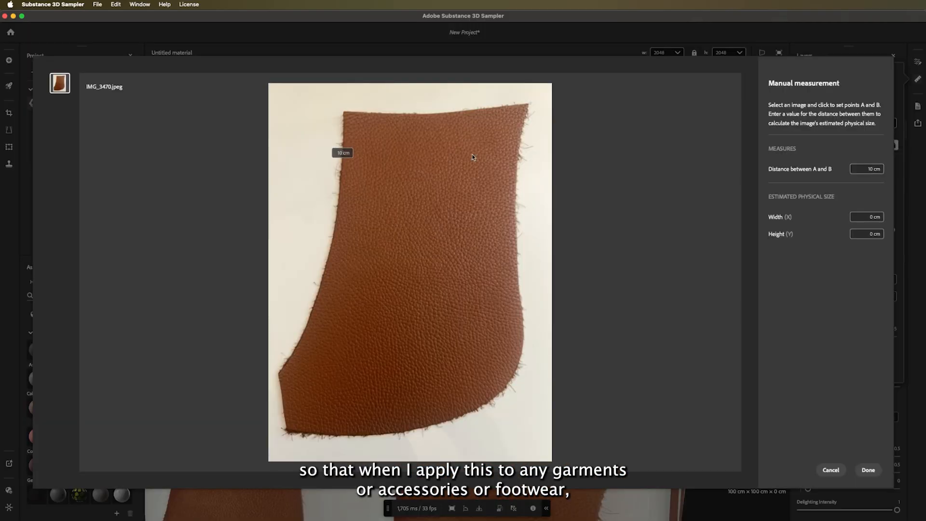
click(520, 157)
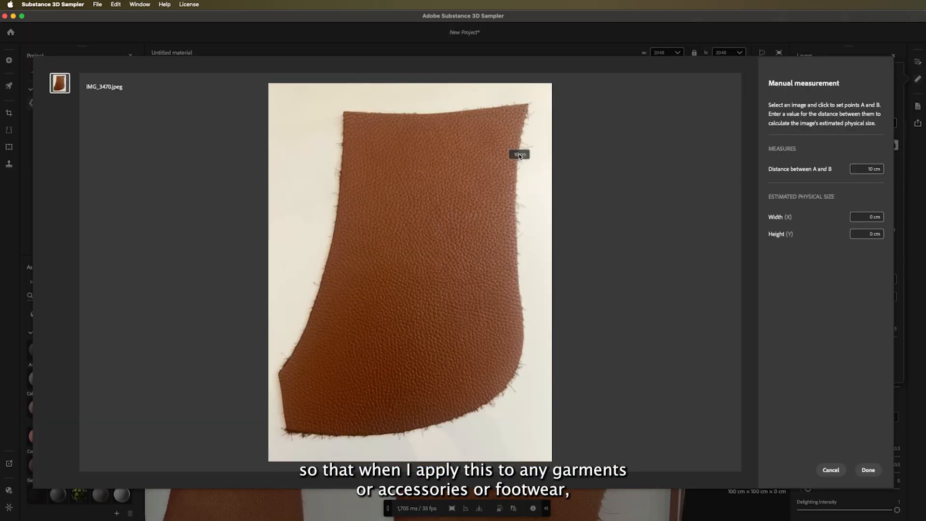
click(343, 153)
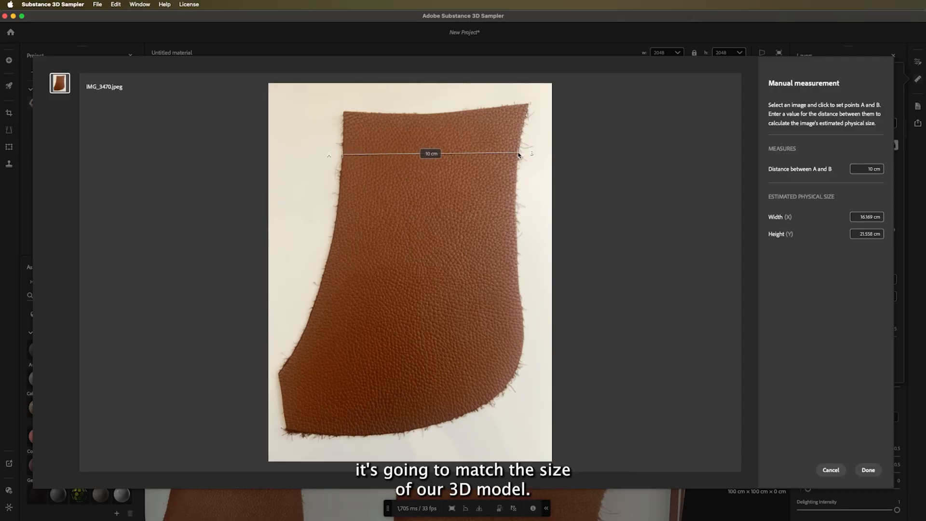
drag(518, 154, 519, 155)
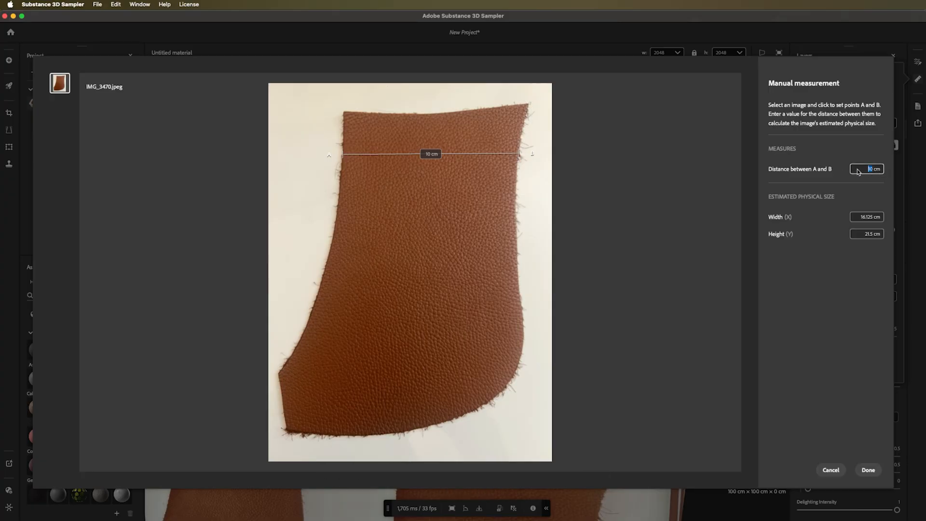
Set the distance between points A and B to 5 cm and accept the manual measurement.
text(5)
key(Return)
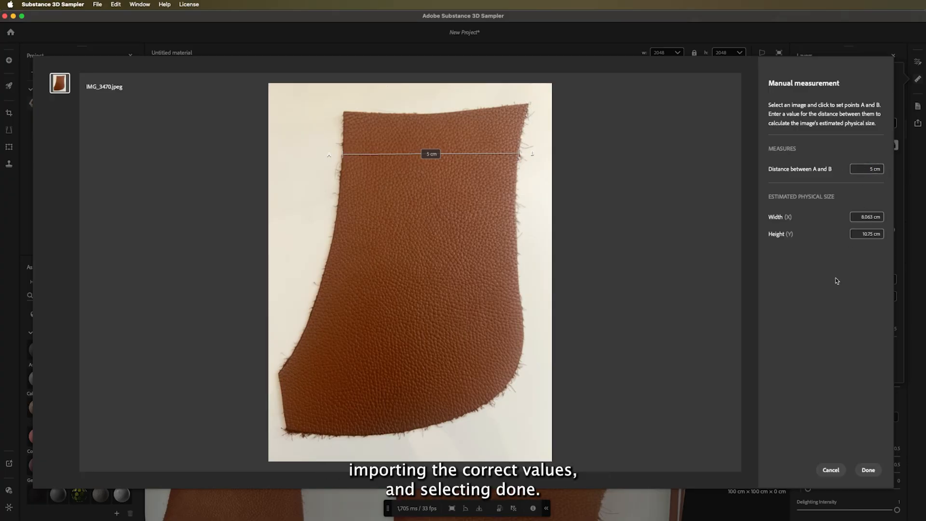
click(869, 470)
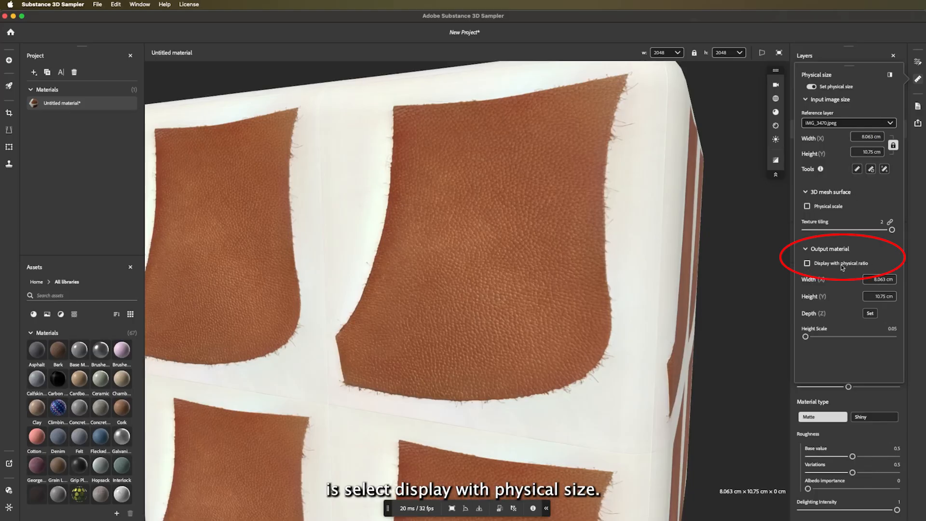
Display the output material with its physical ratio on the cube.
click(807, 263)
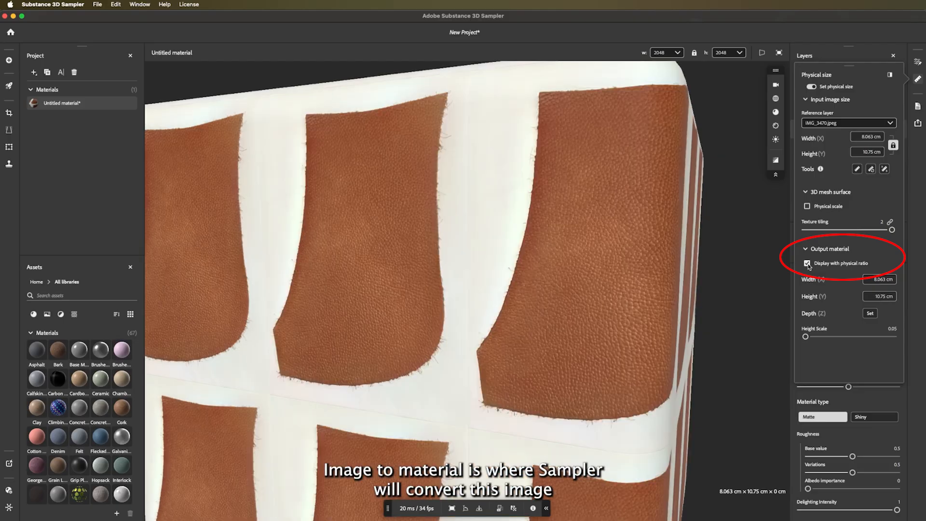
scroll(512, 236, down, 5)
mouse_move(513, 236)
mouse_down()
mouse_move(482, 237)
mouse_move(612, 236)
mouse_move(448, 234)
mouse_move(459, 223)
mouse_move(504, 241)
mouse_up()
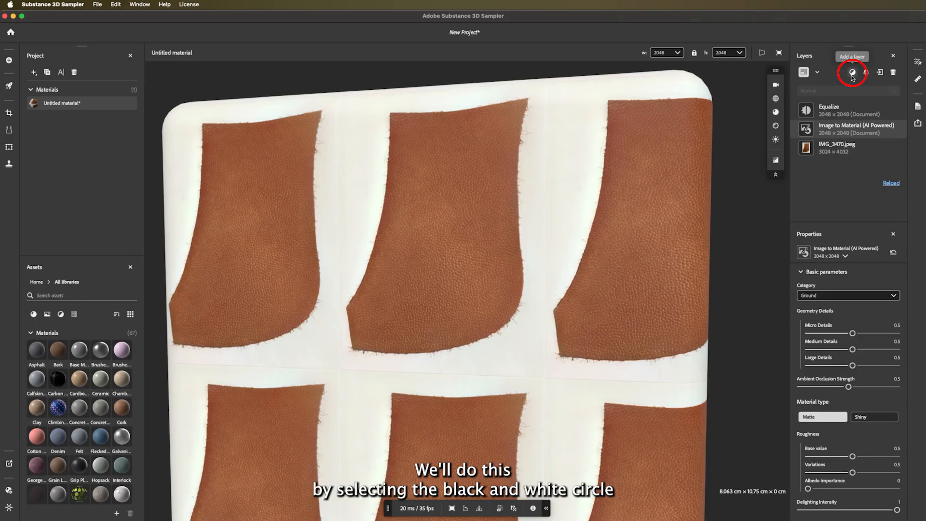
Add a Crop layer between the Image to Material and Equalize layers and hide the Equalize layer.
click(852, 73)
text(crop)
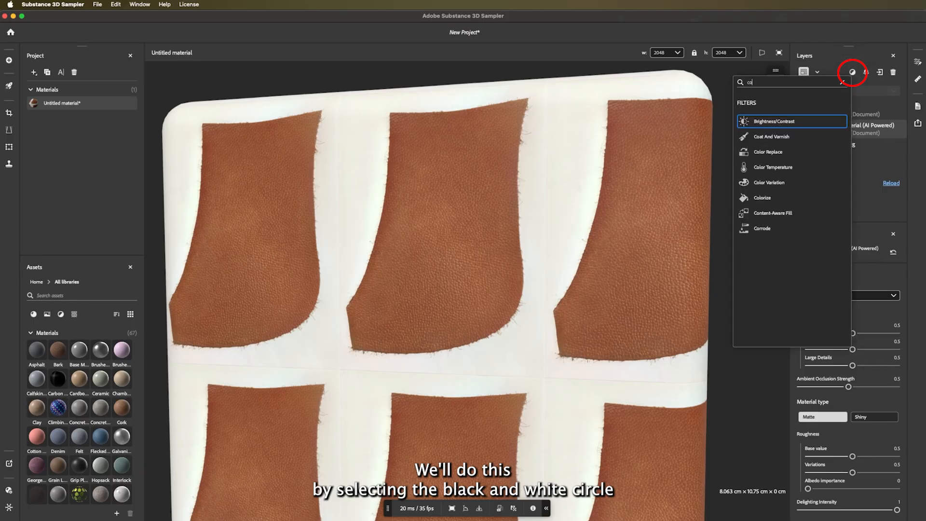
key(Return)
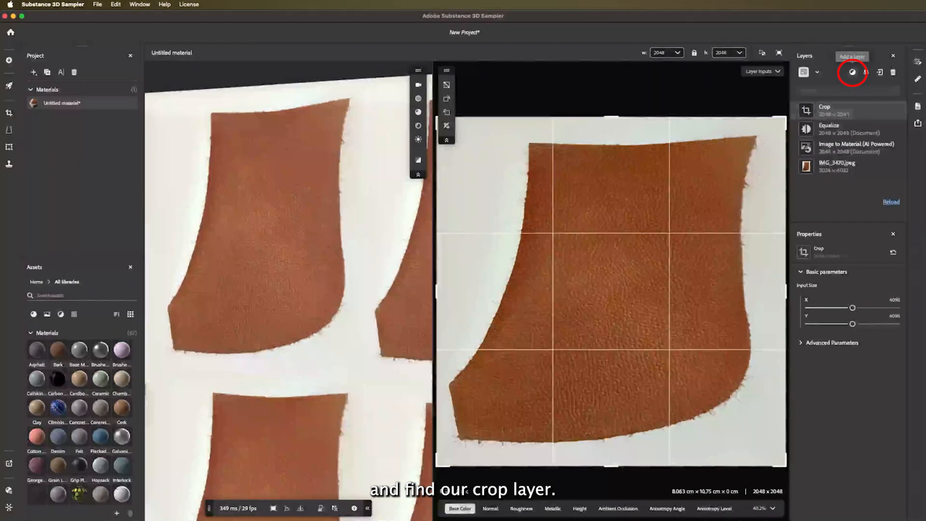
drag(853, 112, 853, 135)
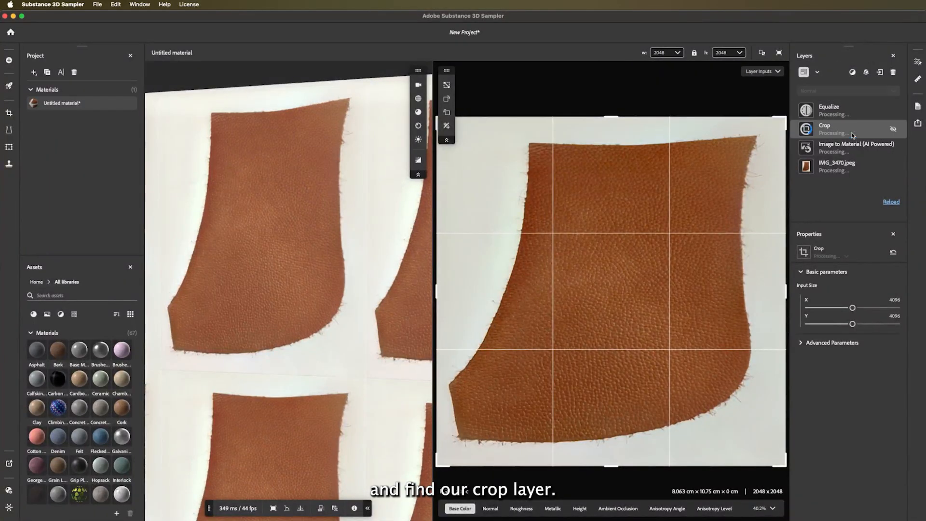
click(893, 110)
Scale the crop frame uniformly to about 4.76 × 6.34 cm and place it entirely inside the leather swatch.
scroll(620, 280, down, 5)
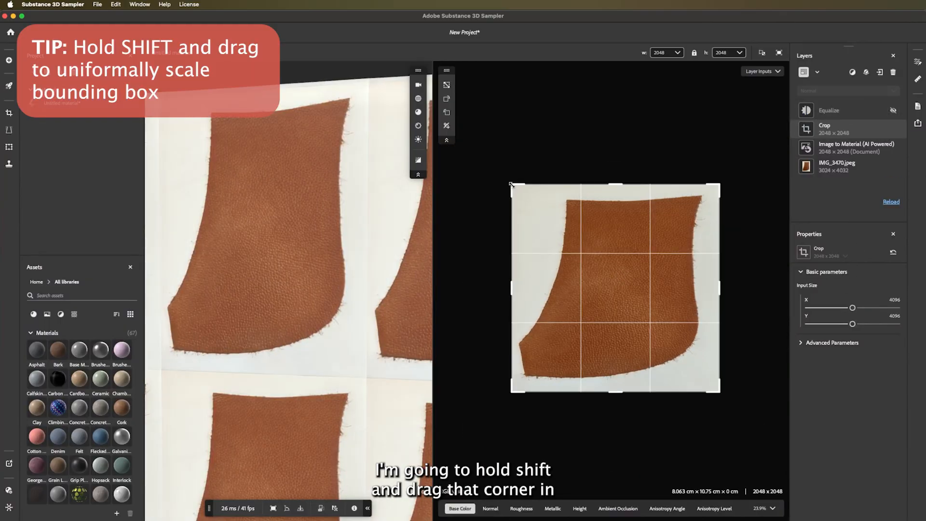
shift+drag(512, 186, 603, 261)
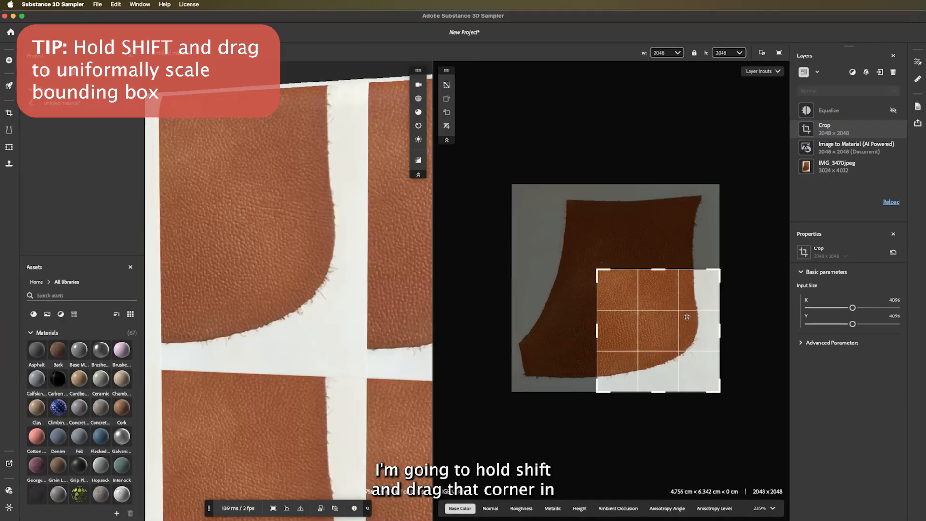
drag(684, 317, 653, 267)
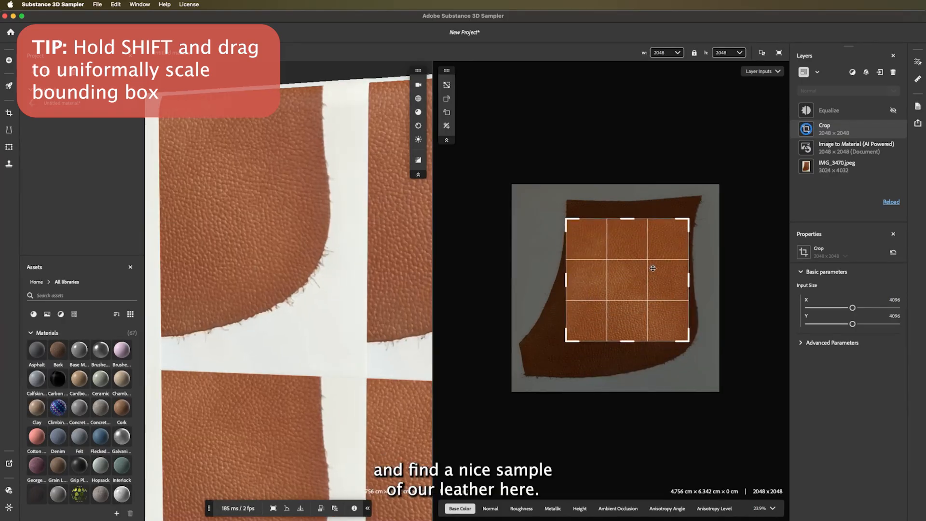
scroll(212, 292, down, 5)
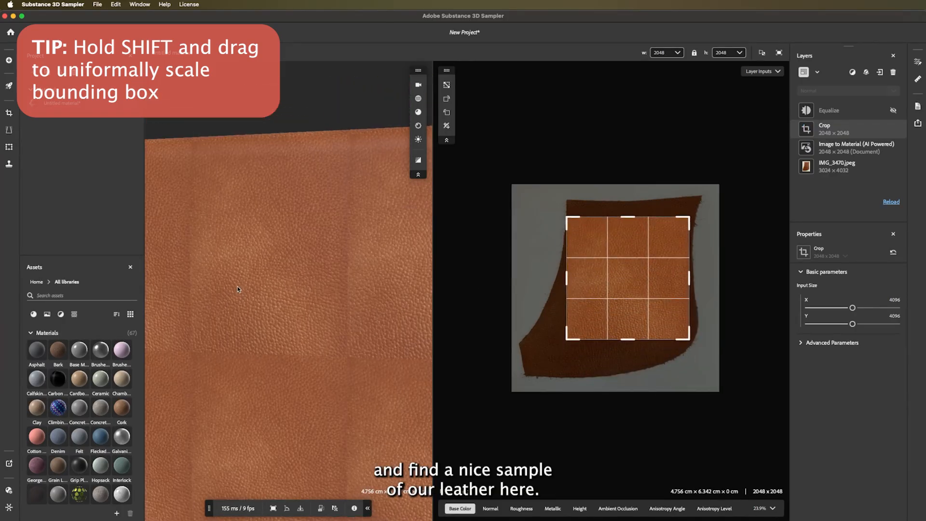
scroll(255, 293, up, 5)
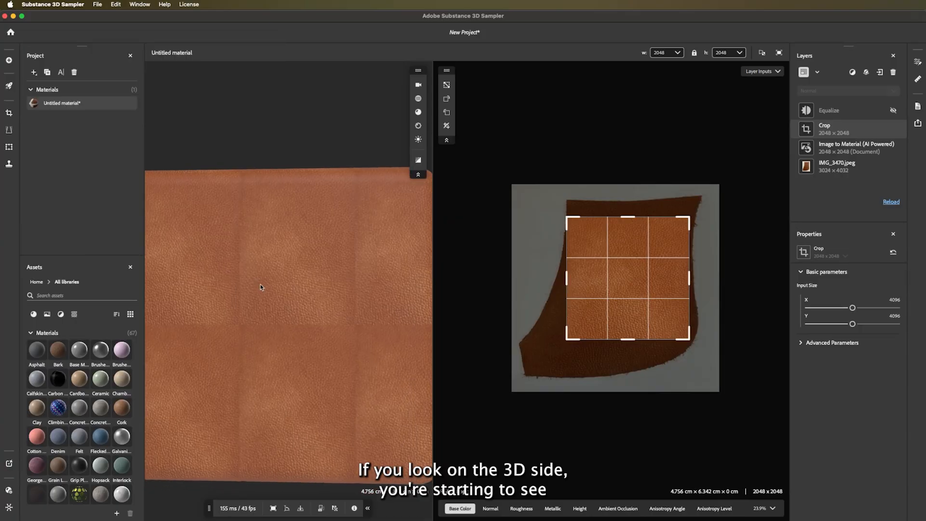
Rotate the crop frame slightly to about 4.56 × 6.08 cm and reposition it inside the leather swatch.
scroll(574, 278, up, 3)
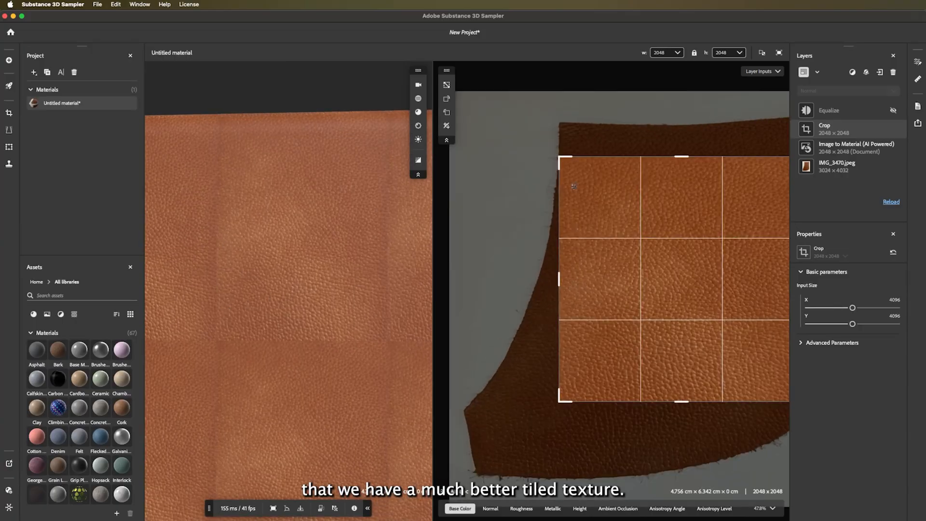
drag(561, 158, 558, 165)
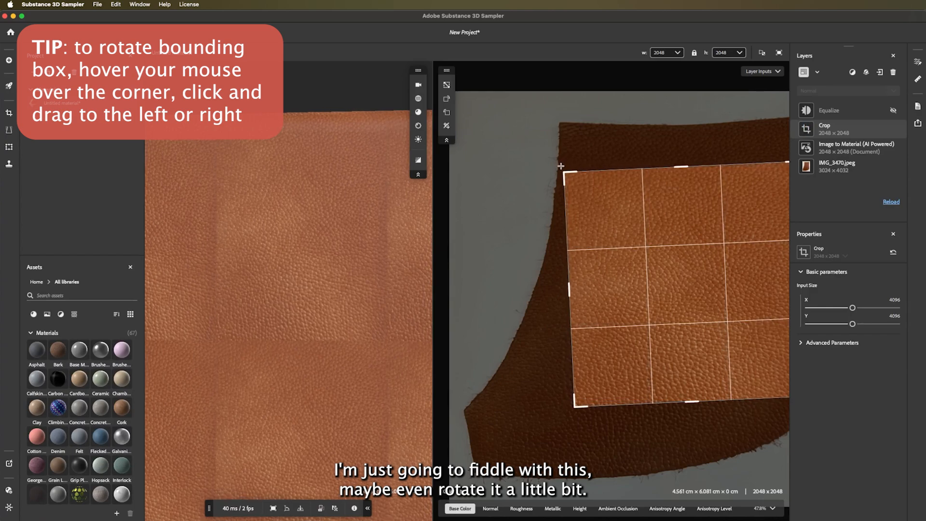
drag(669, 204, 666, 197)
scroll(504, 212, down, 2)
scroll(503, 212, down, 2)
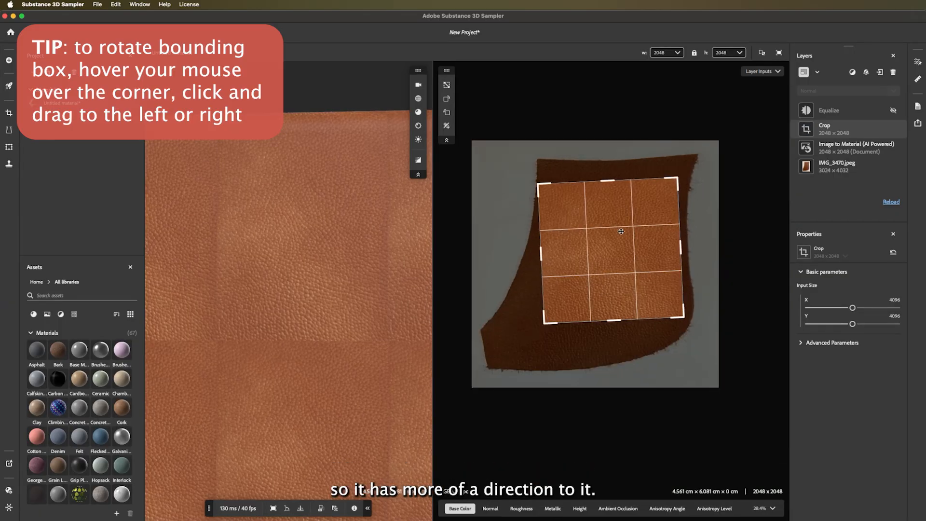
drag(562, 244, 563, 257)
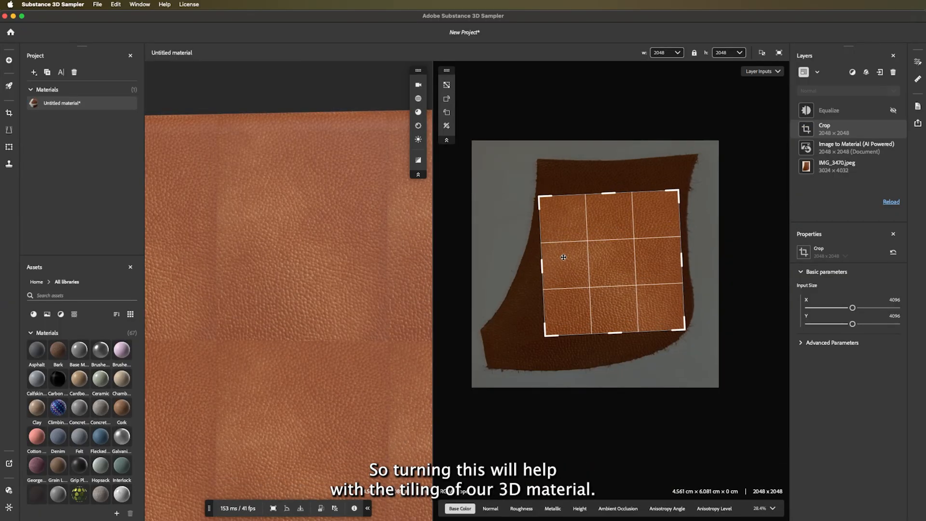
Switch to the 3D view only and inspect the leather's tiling up close on the cube.
click(761, 53)
click(754, 80)
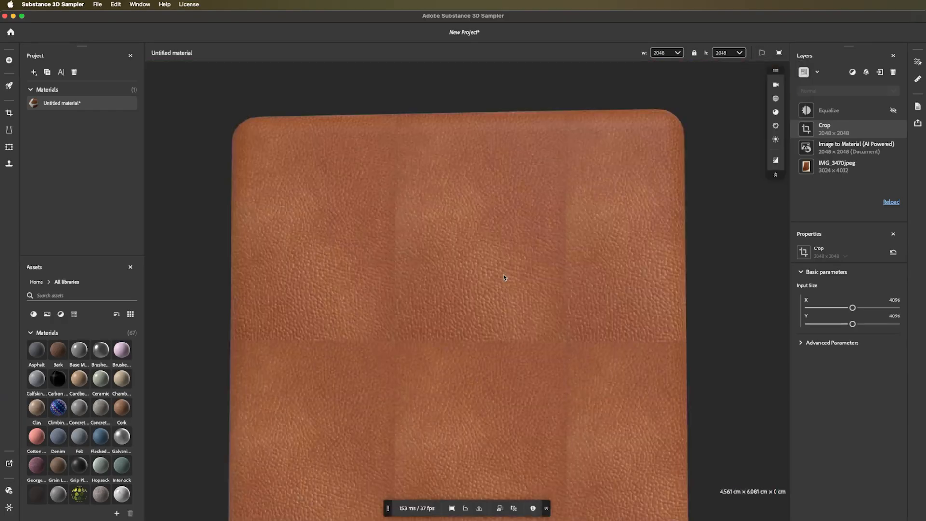
scroll(503, 275, up, 5)
drag(516, 277, 478, 299)
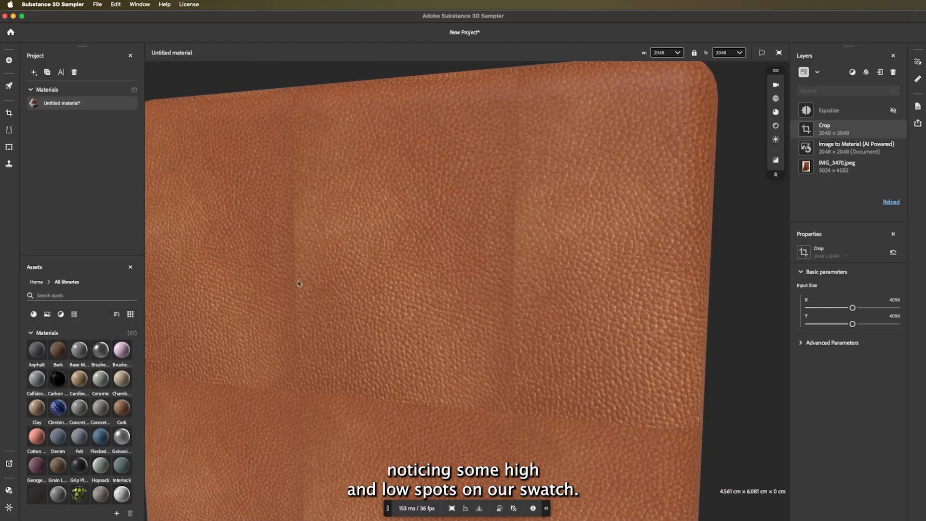
Show the Equalize layer again and set its radius to 2.5.
click(848, 111)
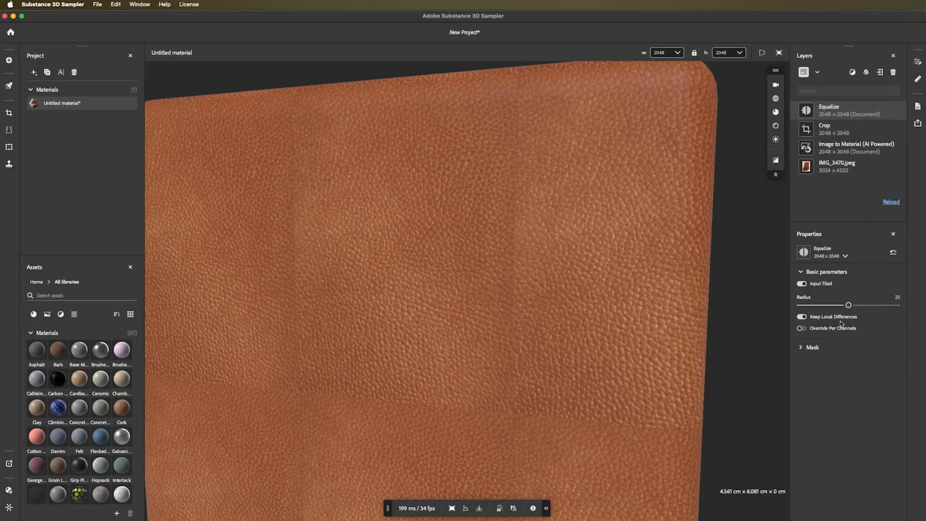
drag(848, 305, 810, 306)
drag(806, 306, 804, 306)
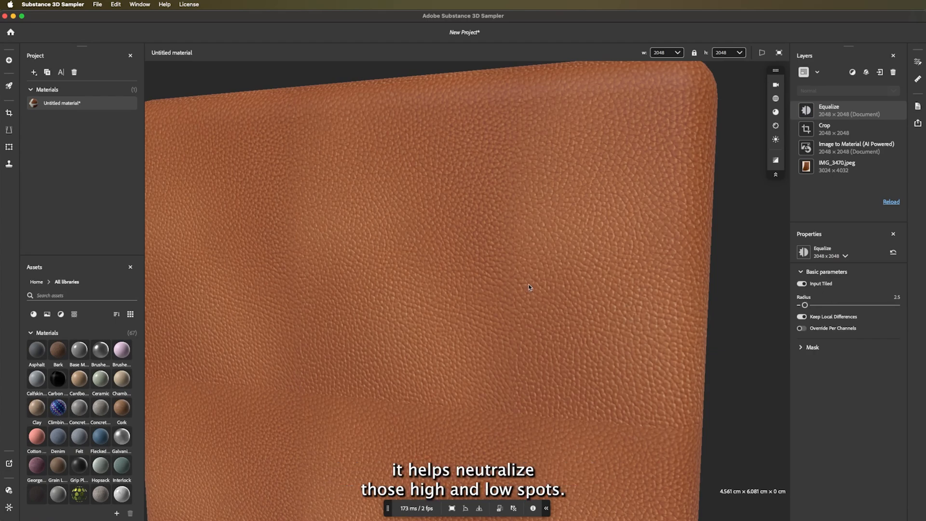
Enable Override Per Channels on the Equalize layer, override the Basecolor common parameters and set the Basecolor radius to 4.5.
scroll(529, 285, down, 3)
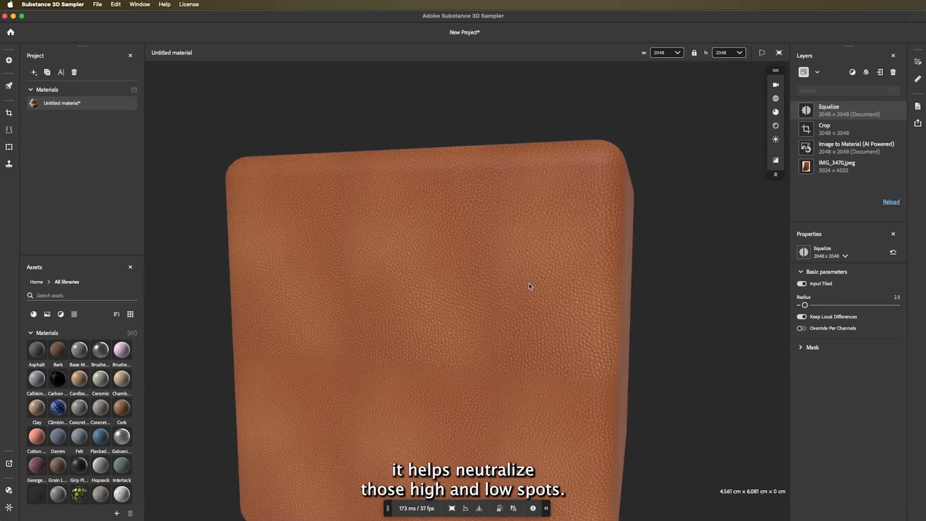
drag(529, 285, 462, 285)
scroll(462, 285, up, 5)
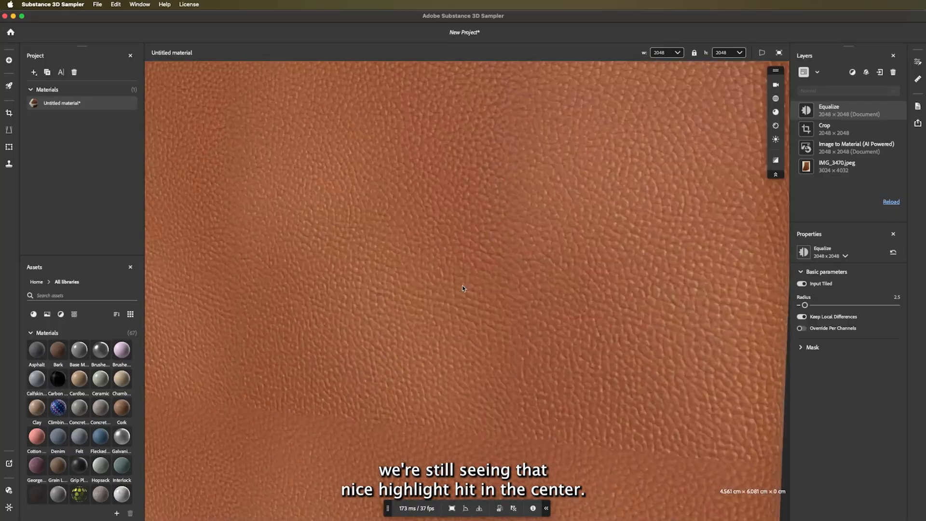
scroll(481, 284, down, 5)
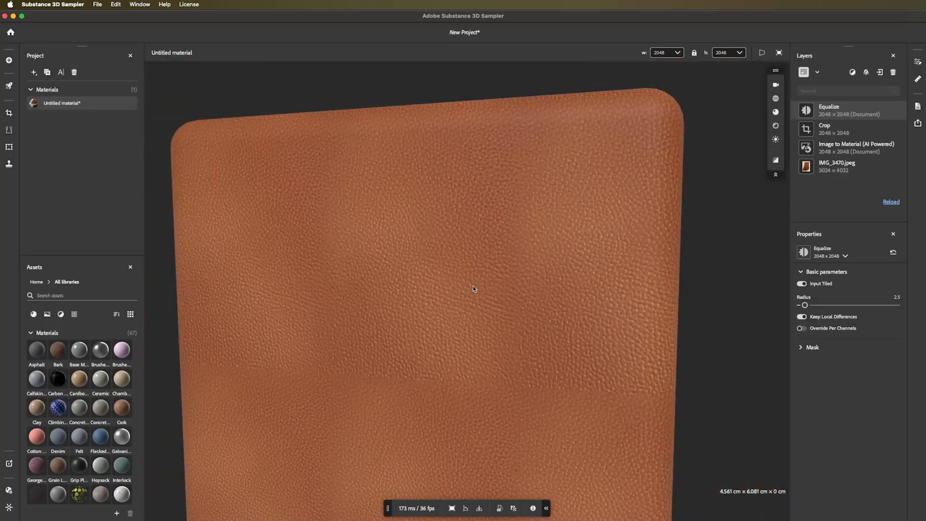
click(801, 328)
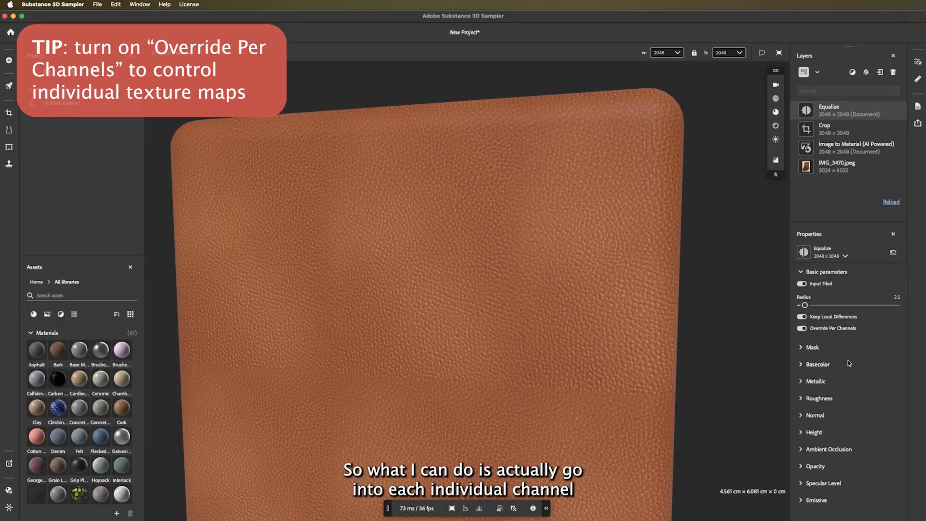
click(811, 366)
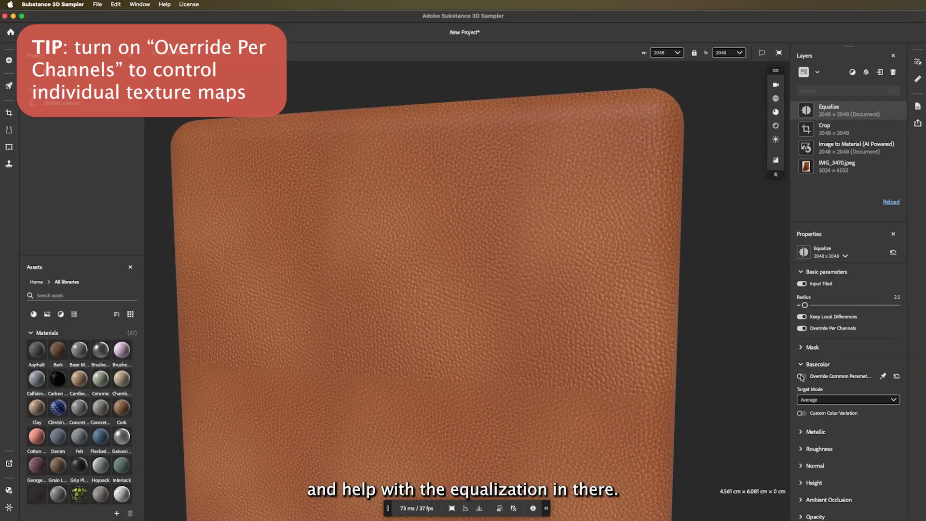
click(801, 376)
mouse_move(804, 409)
mouse_down()
mouse_move(851, 410)
mouse_move(811, 411)
mouse_up()
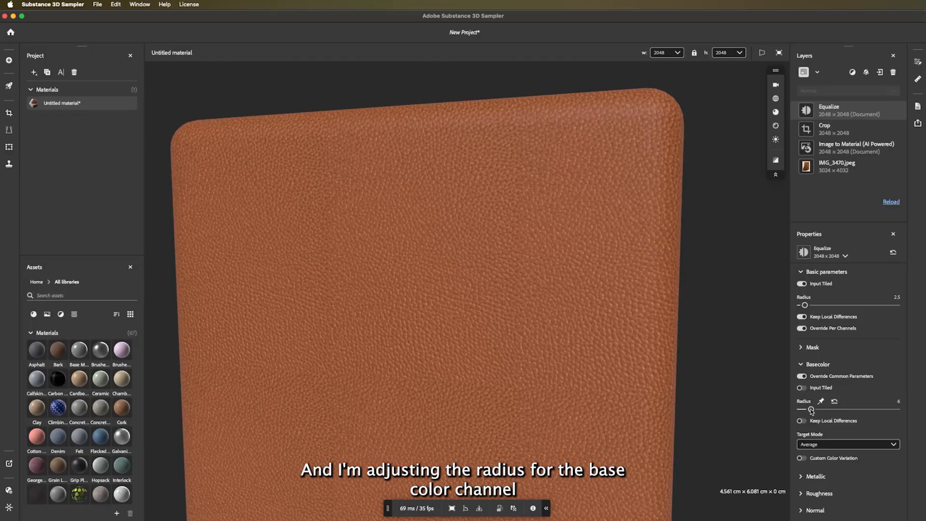
drag(807, 410, 808, 411)
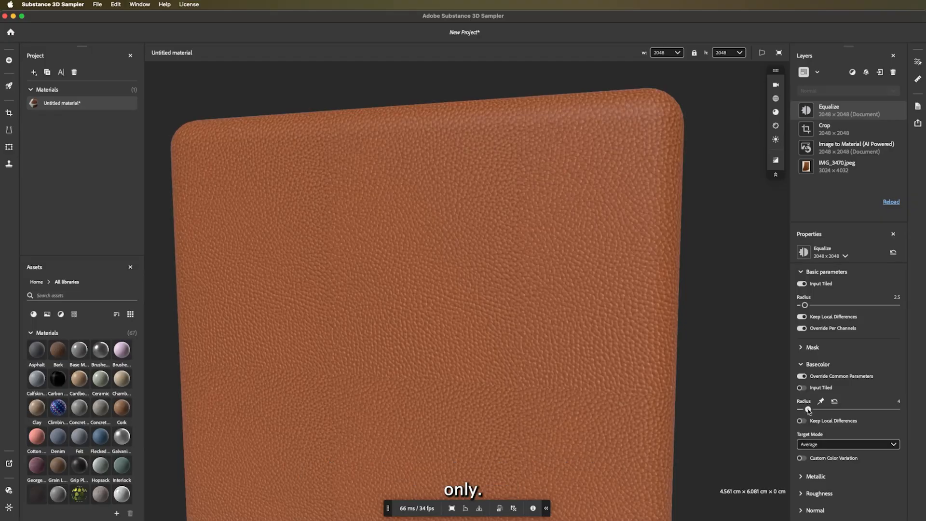
Check the equalized leather on the cube and add a Make It Tile layer above Equalize.
scroll(557, 360, down, 3)
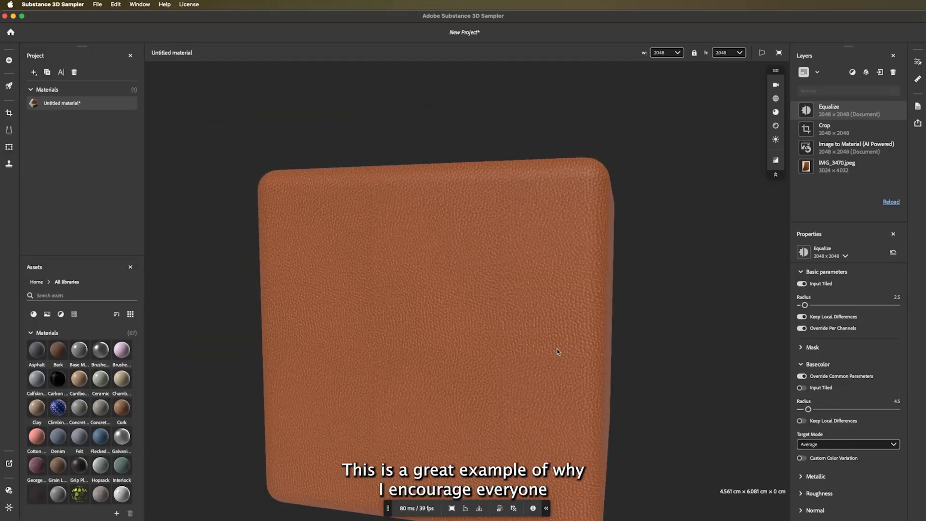
drag(557, 352, 531, 341)
scroll(425, 322, up, 5)
drag(423, 322, 531, 379)
scroll(523, 380, up, 5)
scroll(530, 374, down, 5)
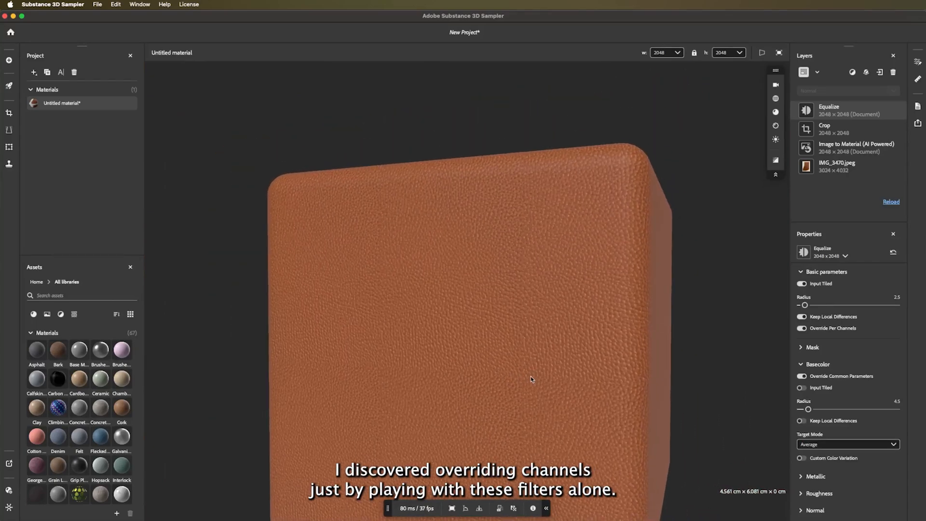
click(852, 73)
text(t)
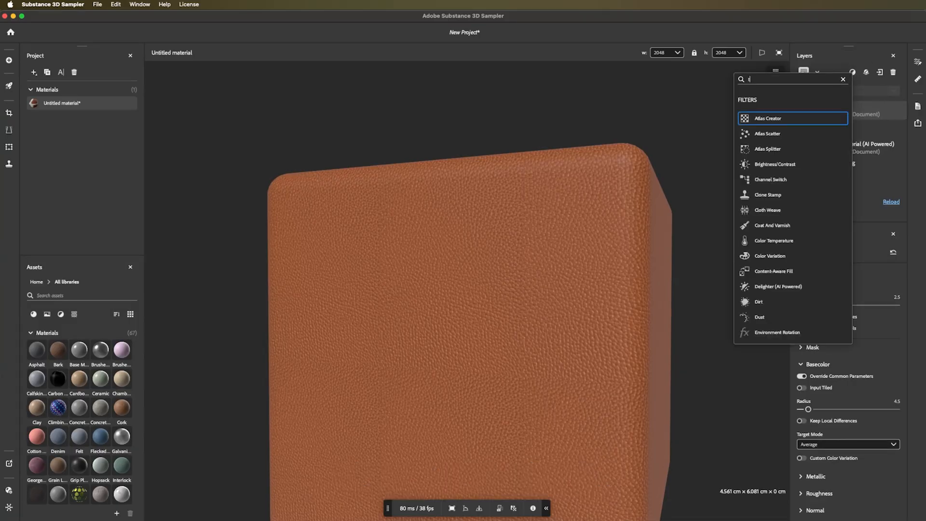
text(ile)
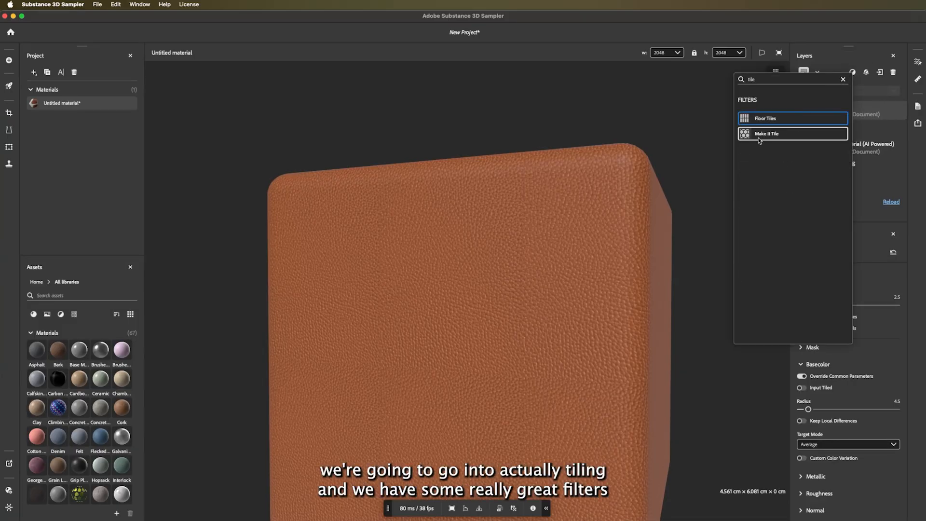
click(789, 138)
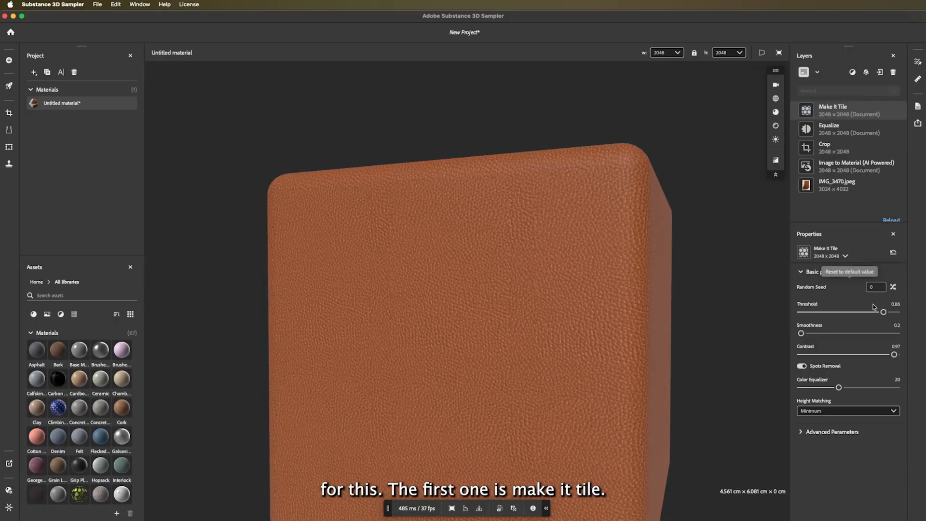
Set the Make It Tile threshold to 0.55, smoothness to 5.76 and contrast to 1.
drag(883, 312, 852, 313)
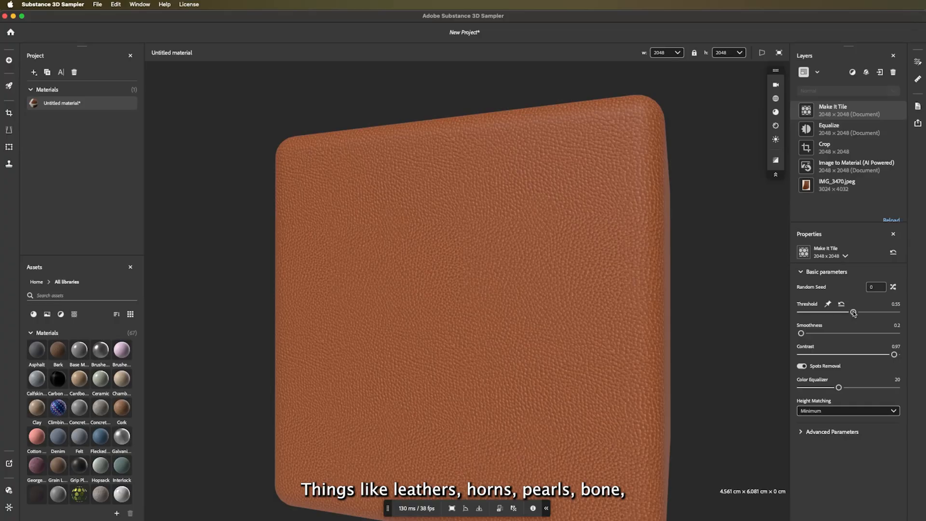
drag(801, 333, 829, 333)
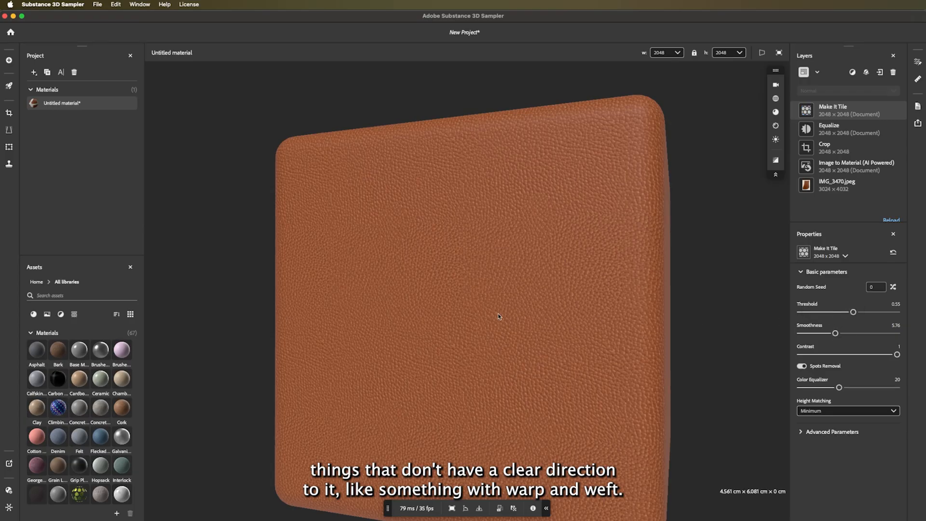
scroll(497, 314, down, 1)
scroll(495, 317, up, 2)
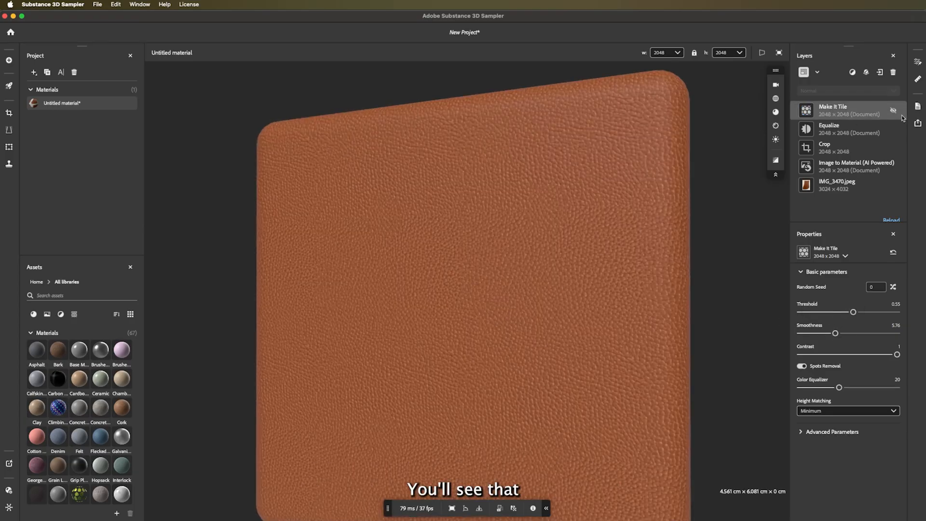
Hide the Make It Tile layer and add a Tiling layer above it.
click(894, 111)
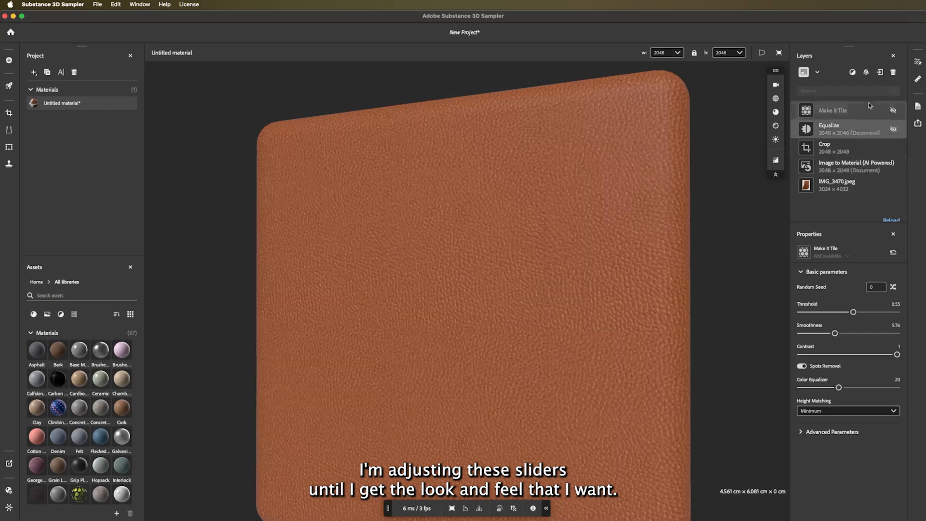
click(851, 73)
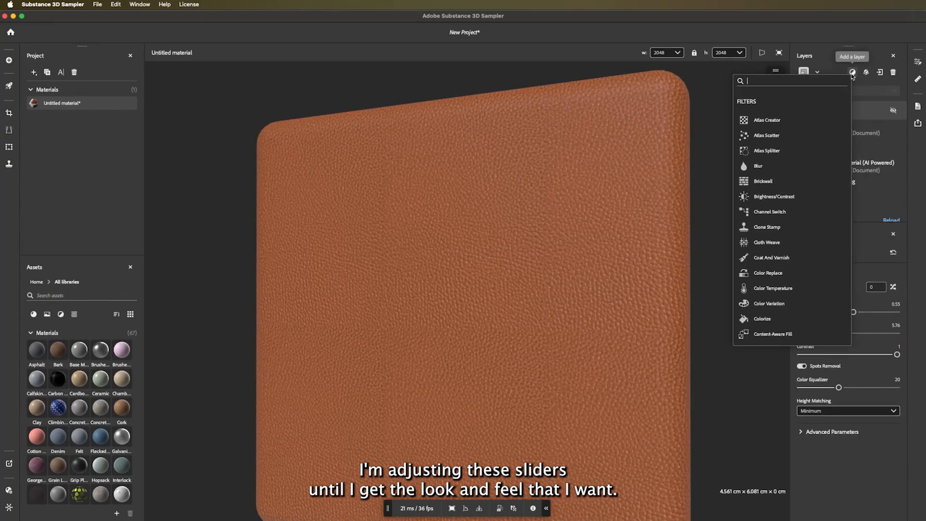
text(t)
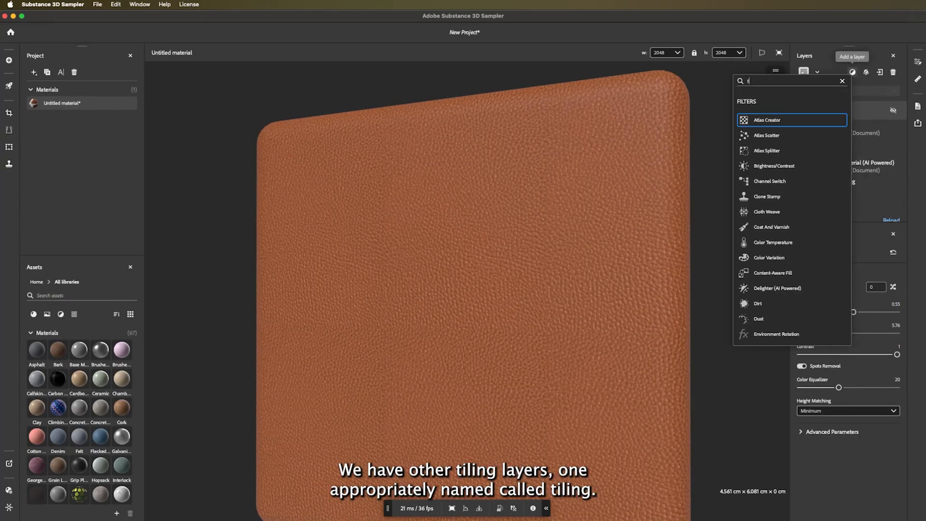
text(il)
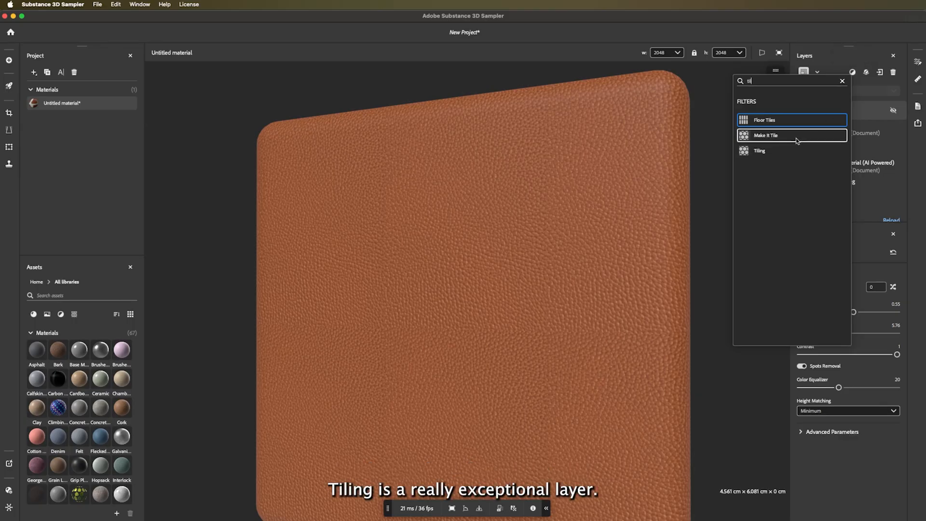
click(780, 151)
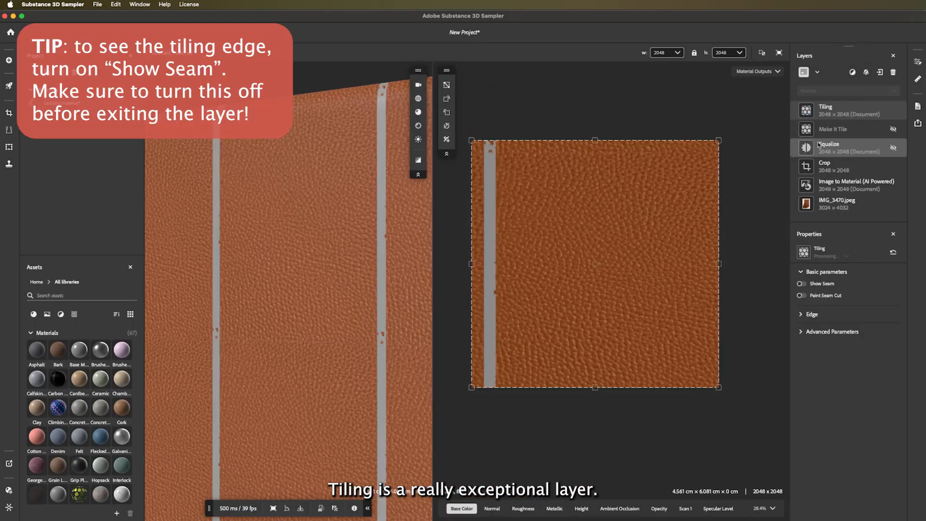
Turn on Show Seam for the Tiling layer and set its edge threshold to 0.11.
click(809, 284)
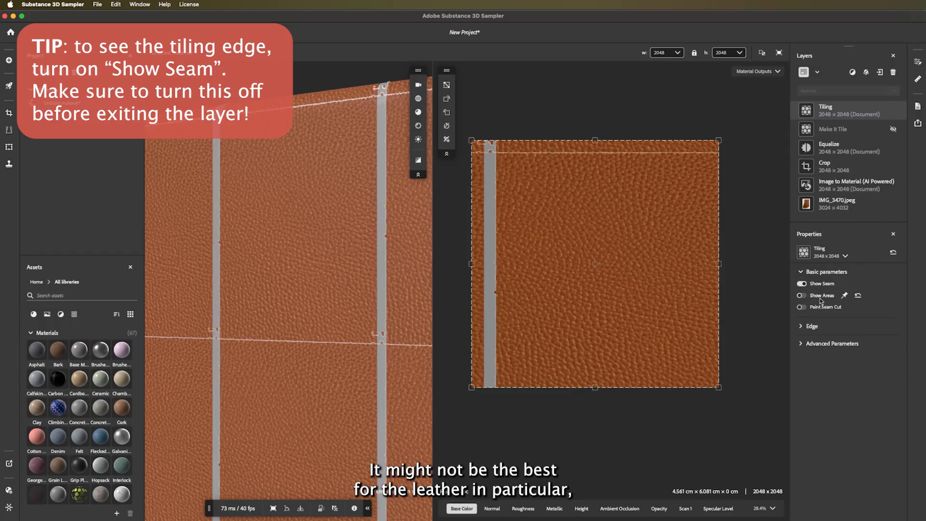
click(812, 327)
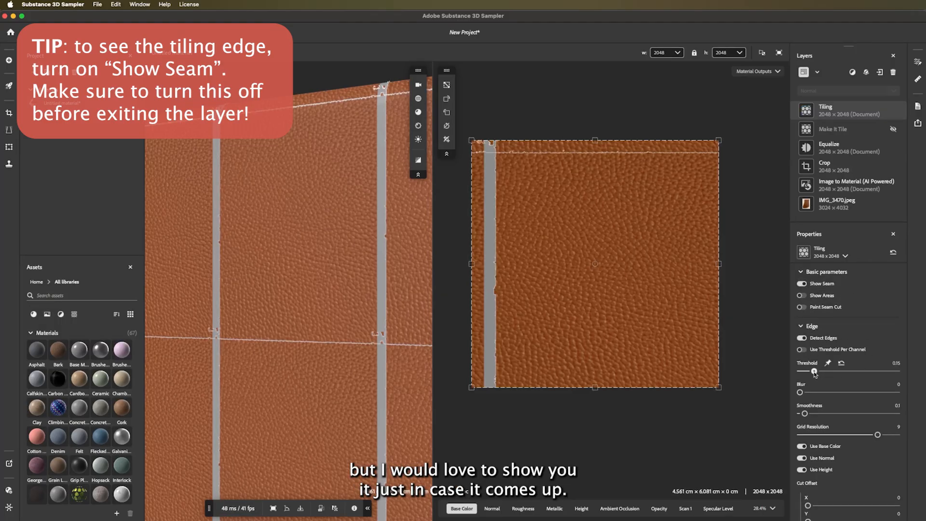
drag(814, 372, 810, 373)
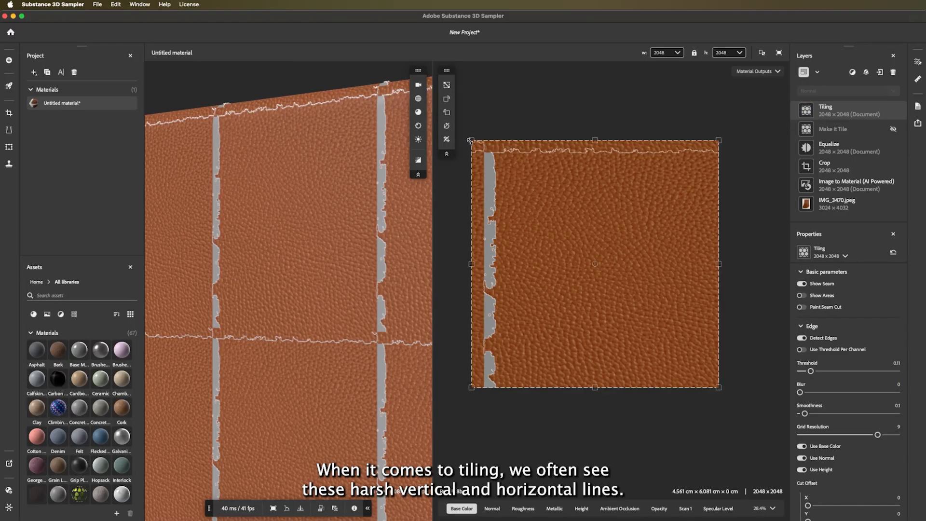
Shrink the tiling frame to about 4.20 × 5.60 cm, reposition it, and set the edge threshold to 0.18.
drag(471, 140, 485, 152)
drag(537, 192, 534, 185)
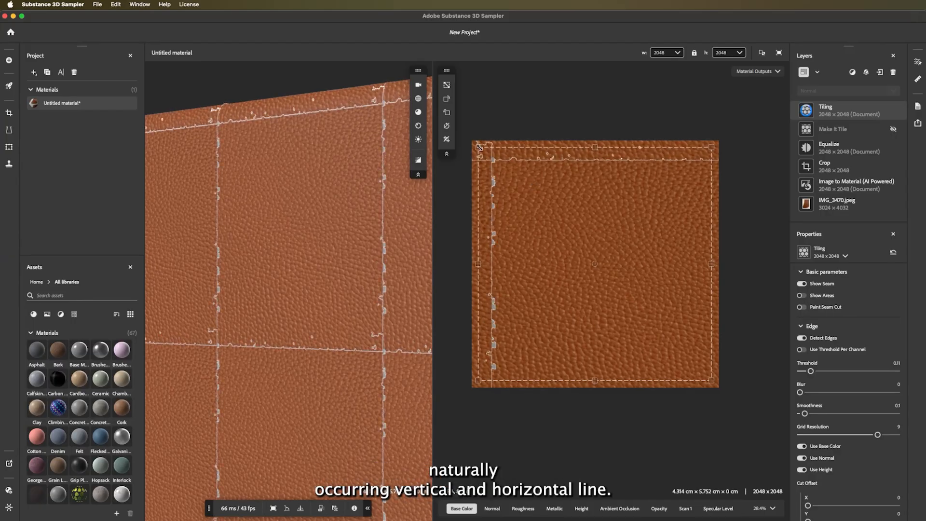
drag(478, 146, 484, 153)
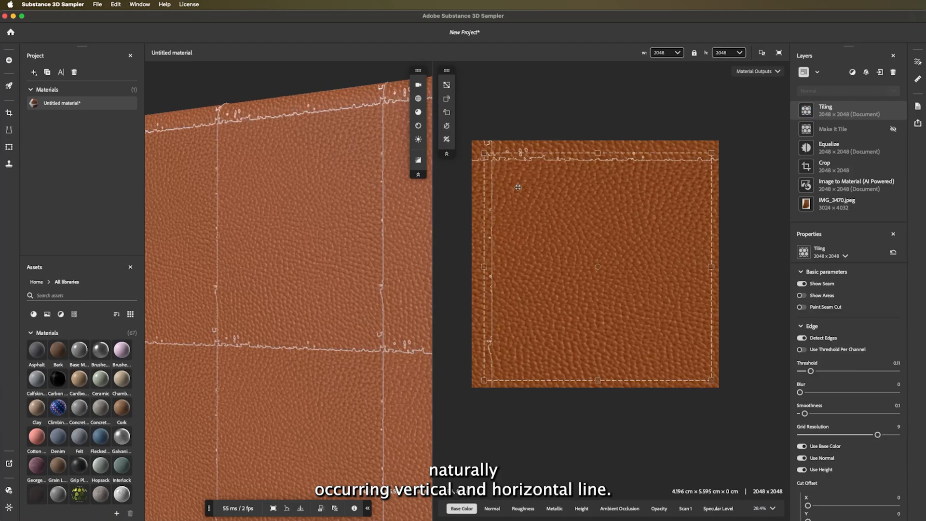
drag(518, 187, 517, 185)
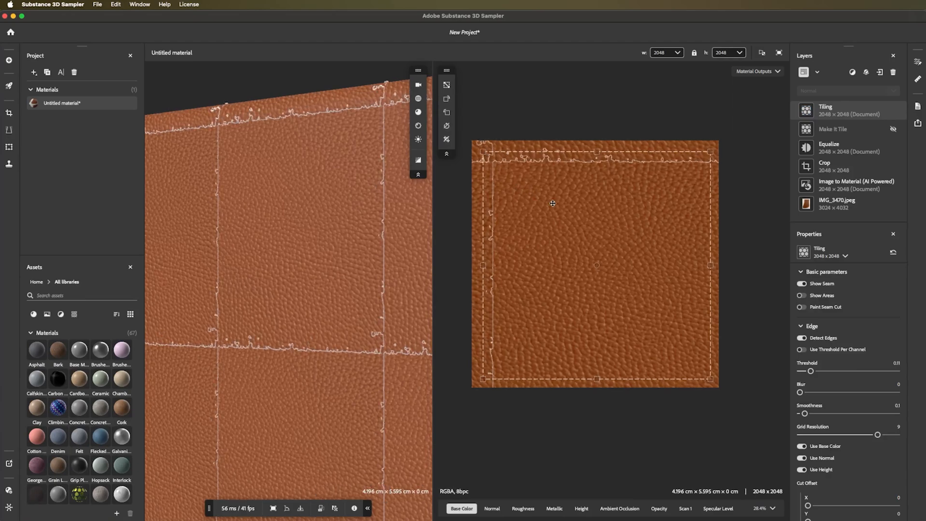
drag(810, 371, 817, 373)
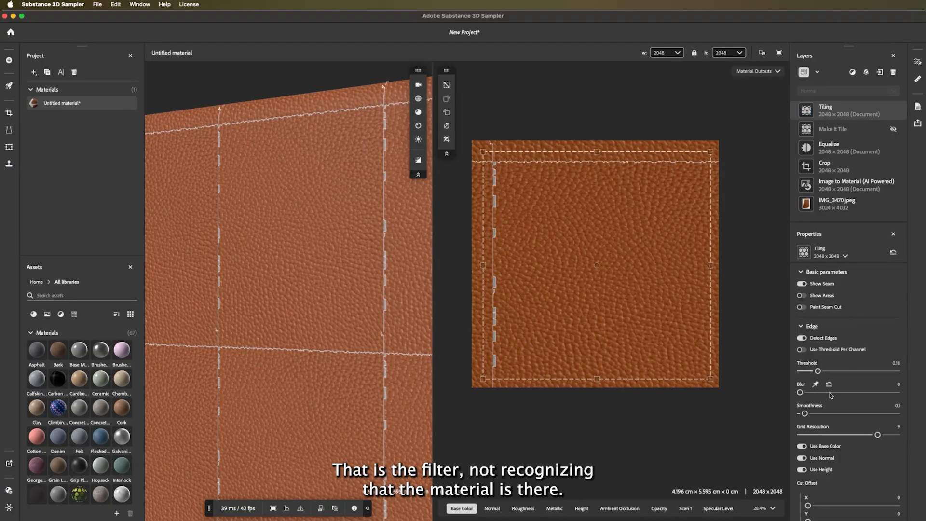
Nudge the tiling frame and set the Tiling layer's edge blur to 0.36, threshold to 0.07 and smoothness to 1.26.
drag(682, 293, 679, 290)
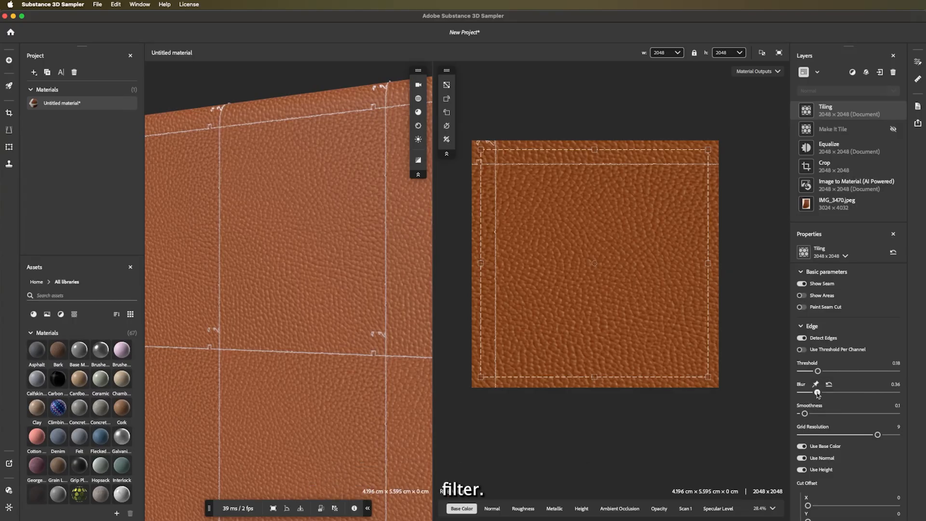
drag(805, 413, 830, 413)
mouse_move(817, 370)
mouse_down()
mouse_move(892, 371)
mouse_move(806, 372)
mouse_up()
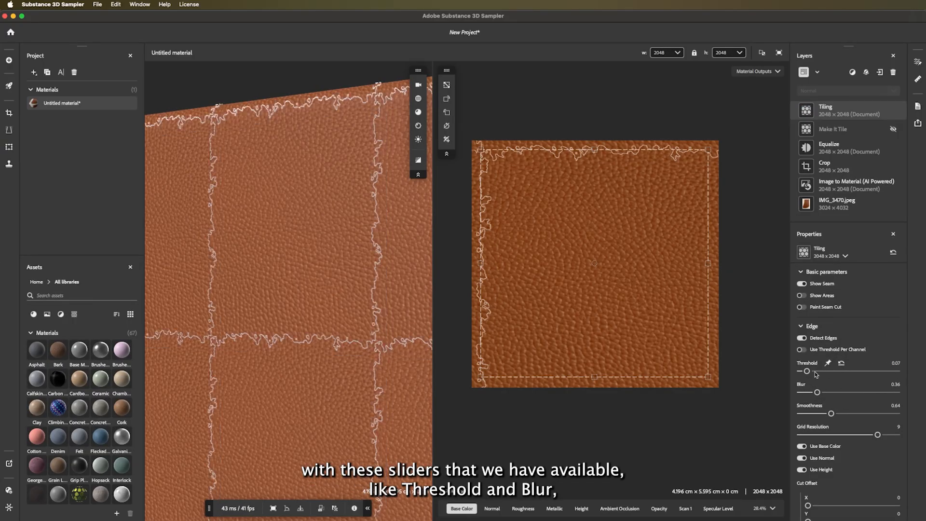
drag(830, 414, 861, 414)
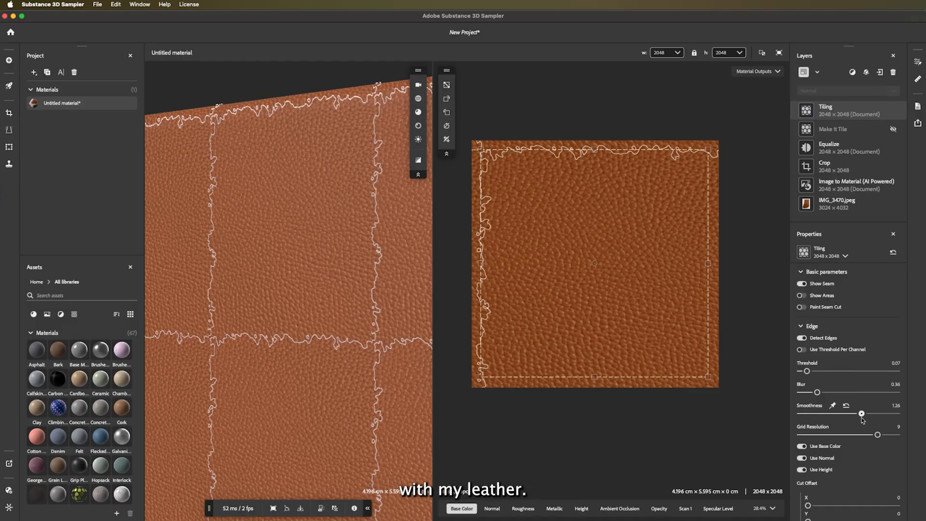
Turn off Show Seam for the Tiling layer and rotate the tiling frame slightly counterclockwise.
click(801, 284)
scroll(295, 324, down, 5)
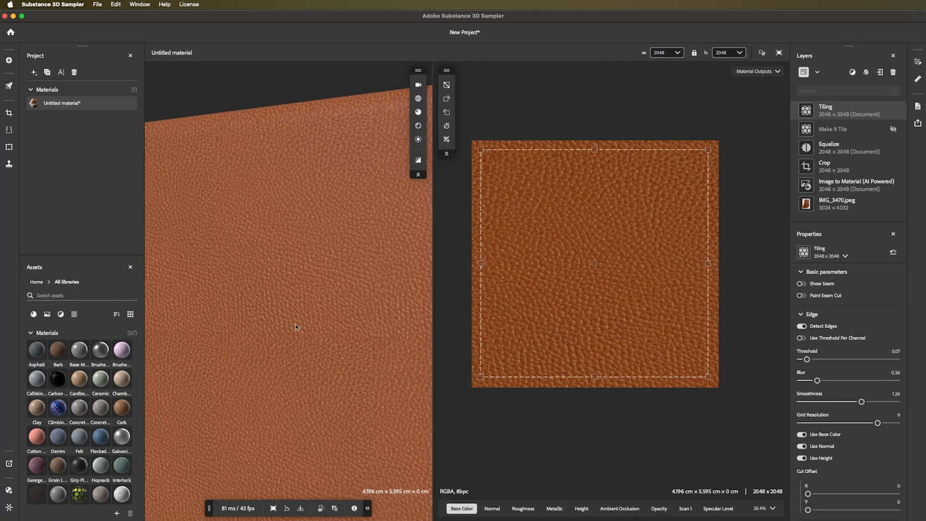
drag(343, 312, 322, 304)
drag(474, 140, 466, 144)
drag(262, 259, 353, 293)
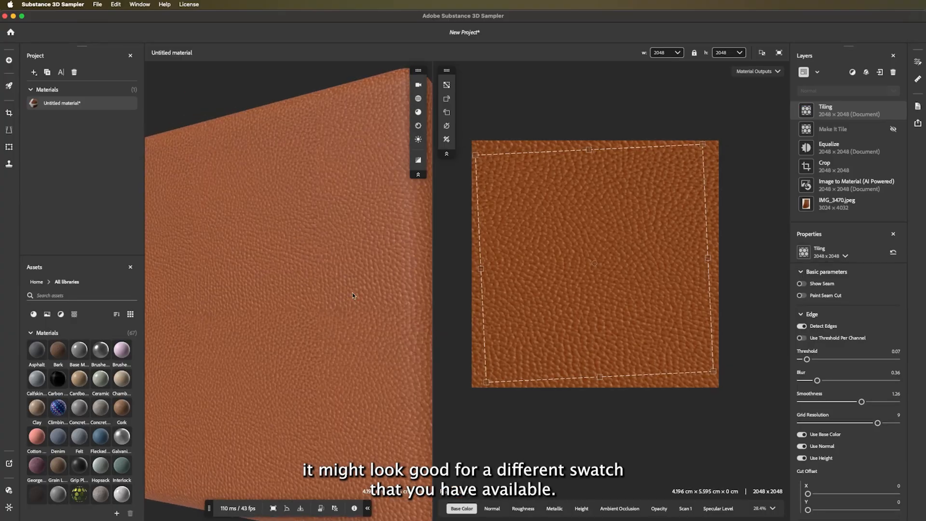
Shrink the rotated tiling frame to about 4.16 × 5.54 cm from its upper-left corner and inspect the tiling on the 3D model.
scroll(353, 296, up, 5)
drag(475, 155, 478, 158)
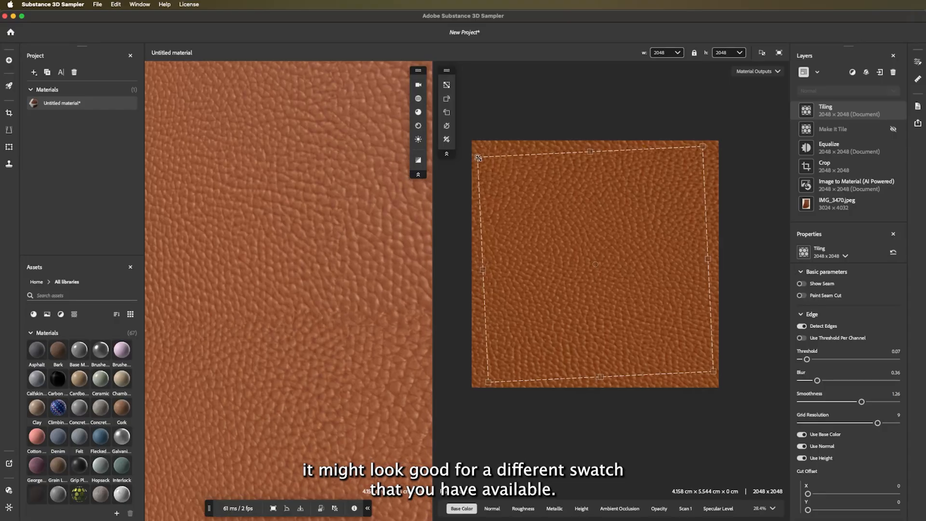
scroll(267, 255, down, 5)
mouse_move(263, 256)
mouse_down()
mouse_move(298, 251)
mouse_move(278, 263)
mouse_up()
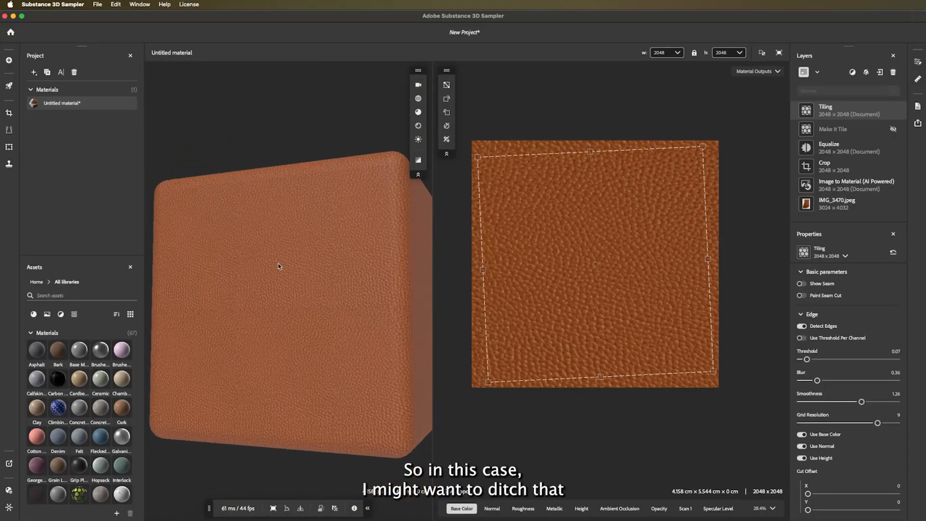
Hide the Tiling layer, show the Make It Tile layer again, and inspect the leather on the 3D model.
click(892, 110)
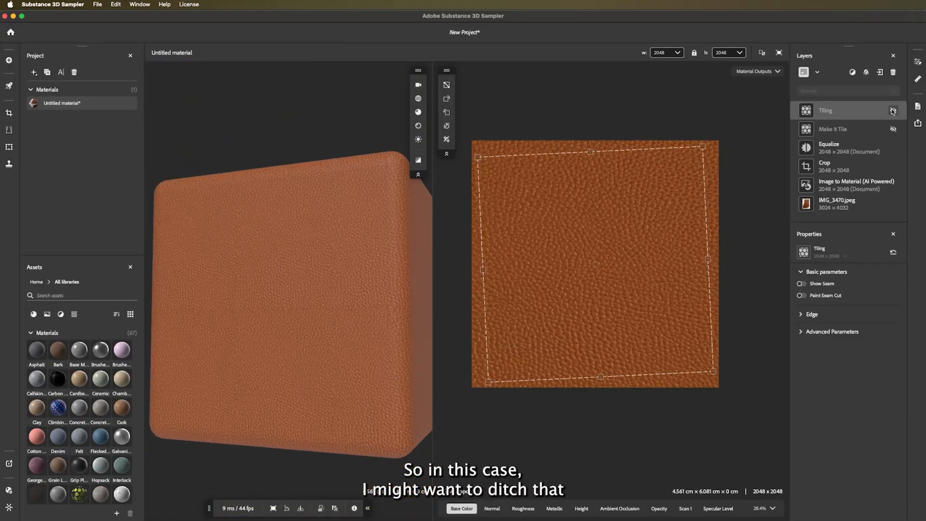
click(893, 128)
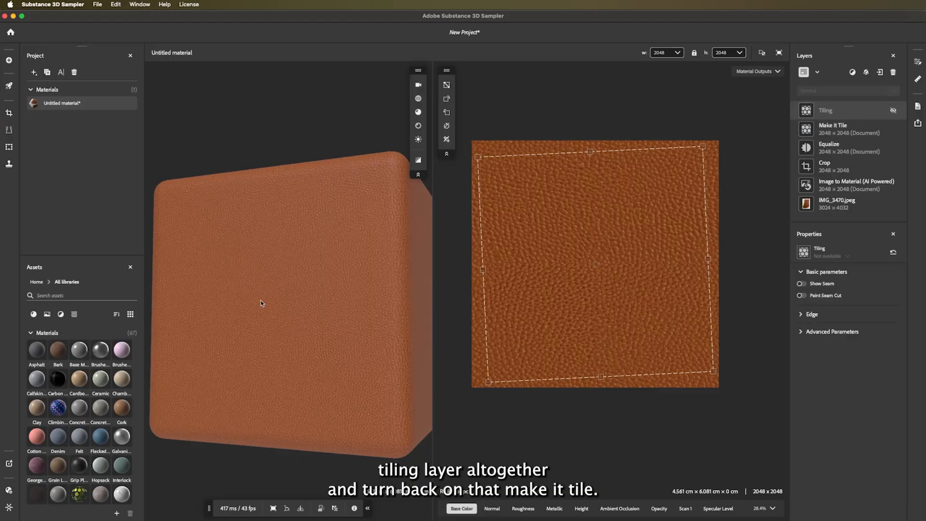
scroll(261, 300, up, 4)
mouse_move(260, 299)
mouse_down()
mouse_move(304, 304)
mouse_move(267, 302)
mouse_up()
Open the 3D/2D viewport display options.
click(761, 53)
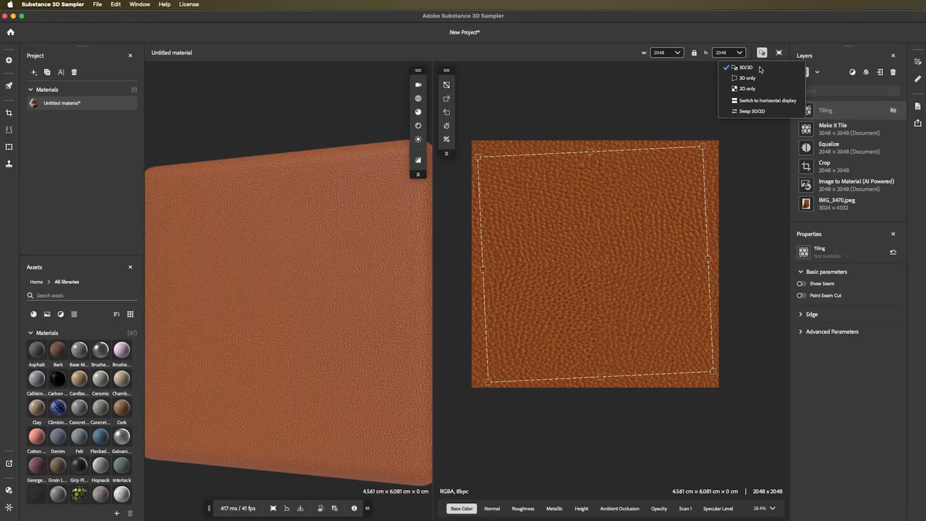